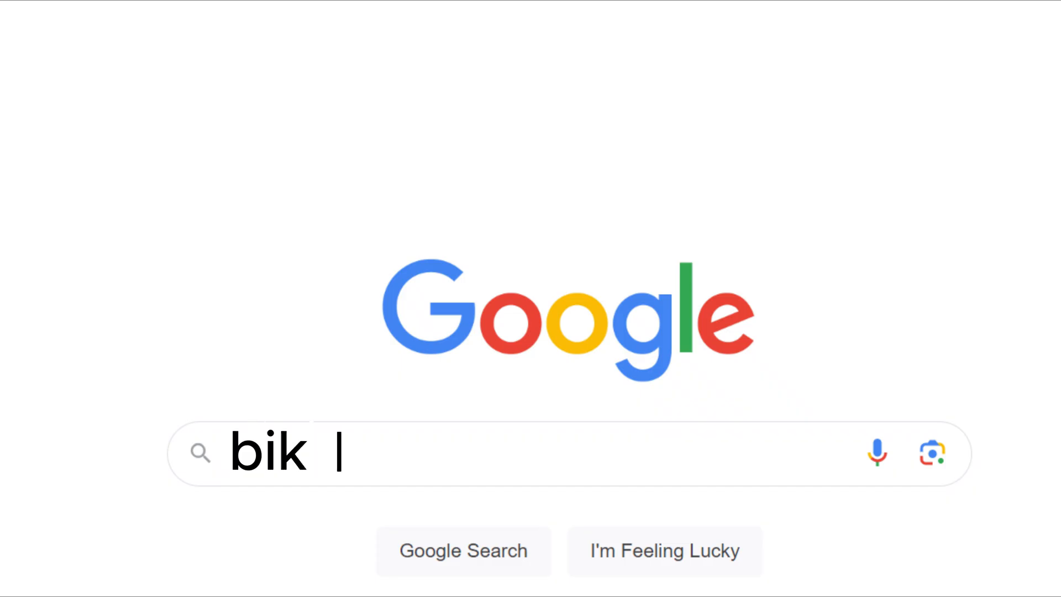
pyautogui.write('e')
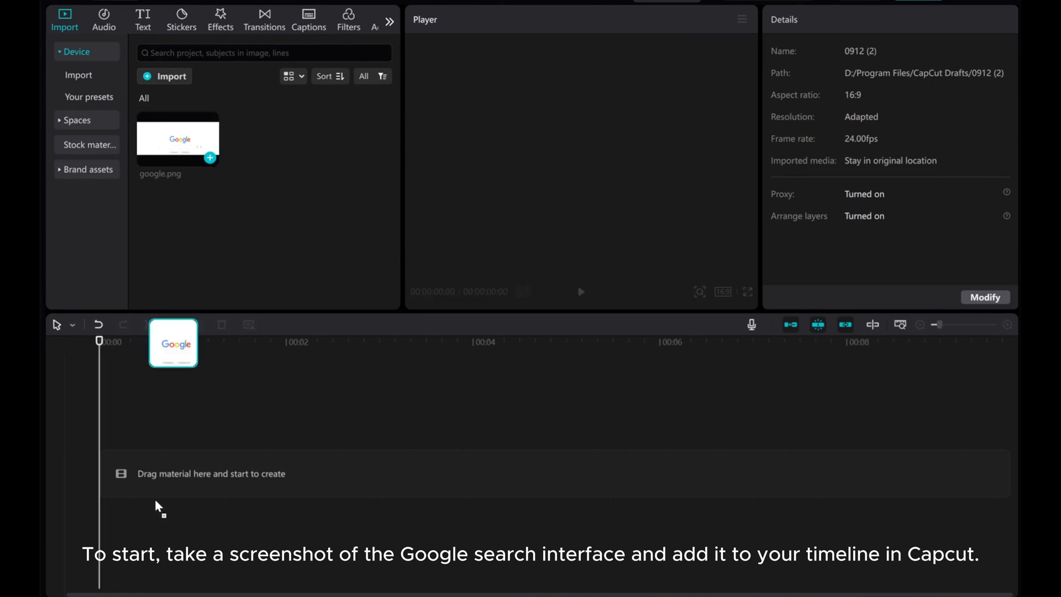
# Place google.png on the timeline and scale it to about 138% to fill the frame
pyautogui.moveTo(168, 145); pyautogui.dragTo(155, 468)
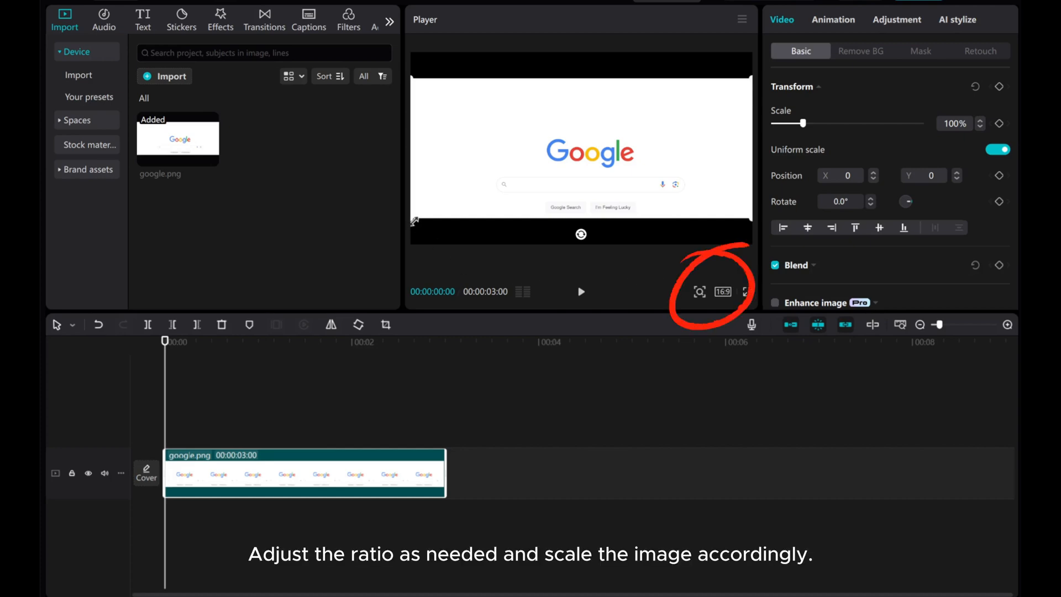
pyautogui.moveTo(411, 223); pyautogui.dragTo(388, 247)
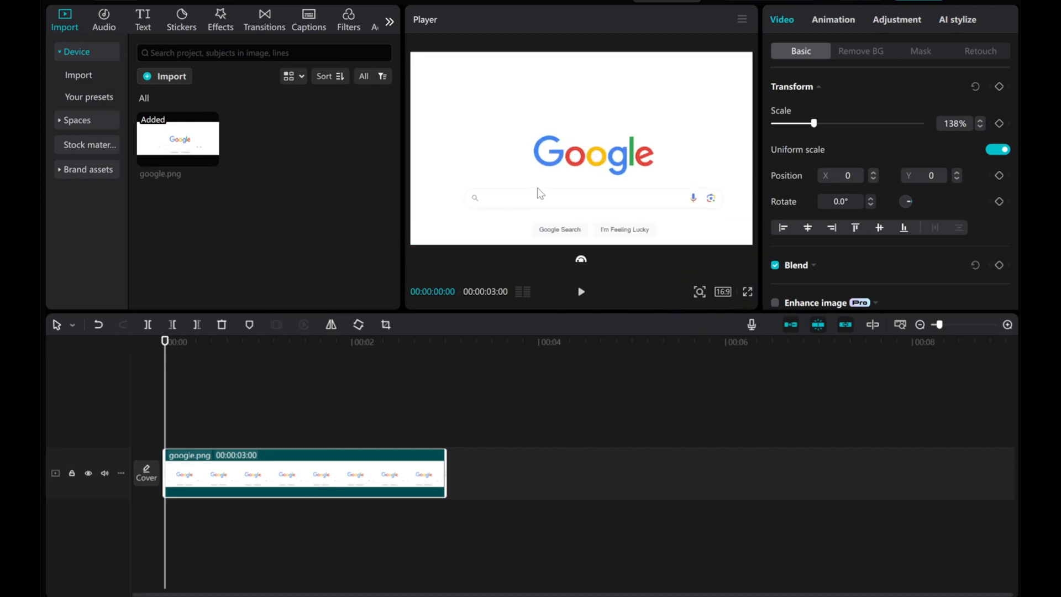
# Add a default text clip, make it black and replace its text with a capital I
pyautogui.click(143, 24)
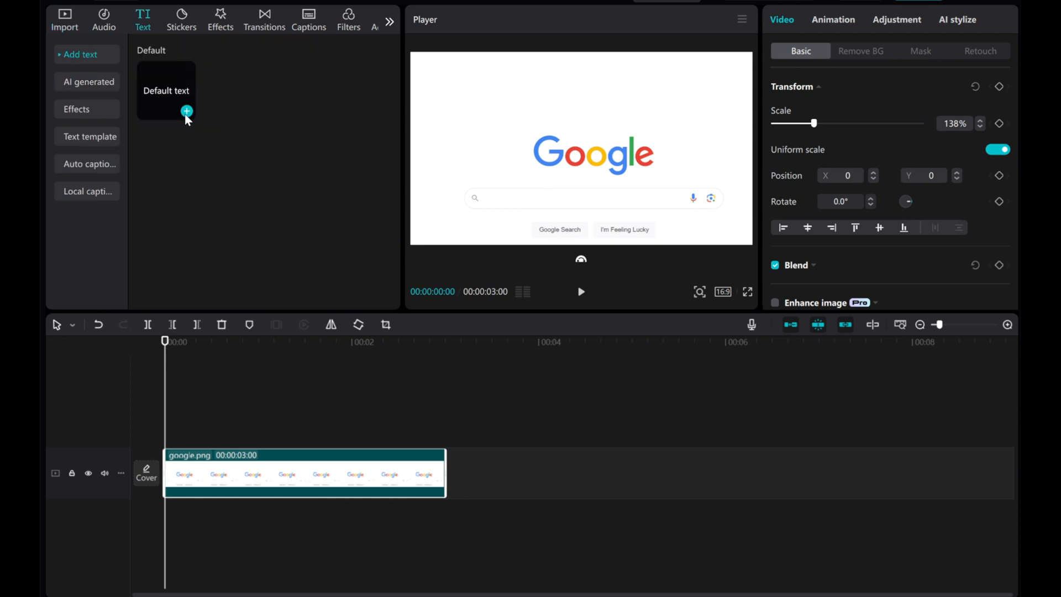
pyautogui.click(186, 111)
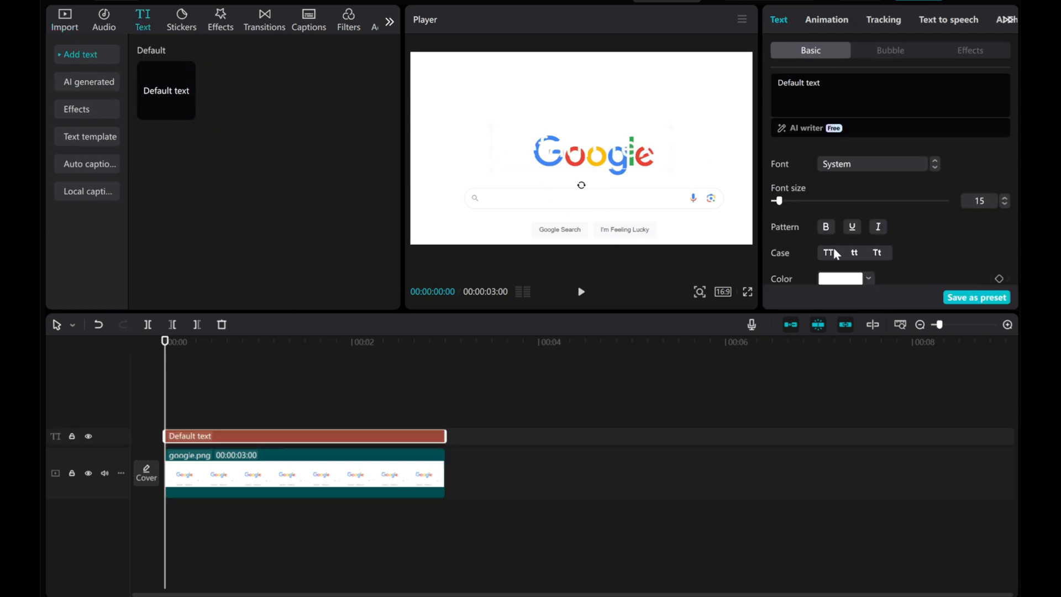
pyautogui.click(832, 280)
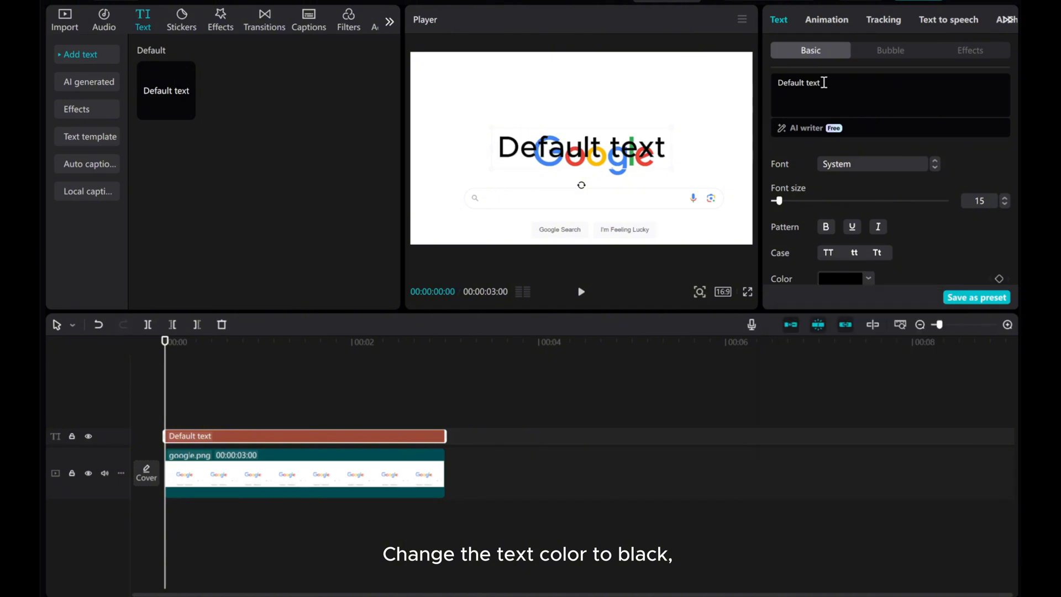
pyautogui.doubleClick(832, 84)
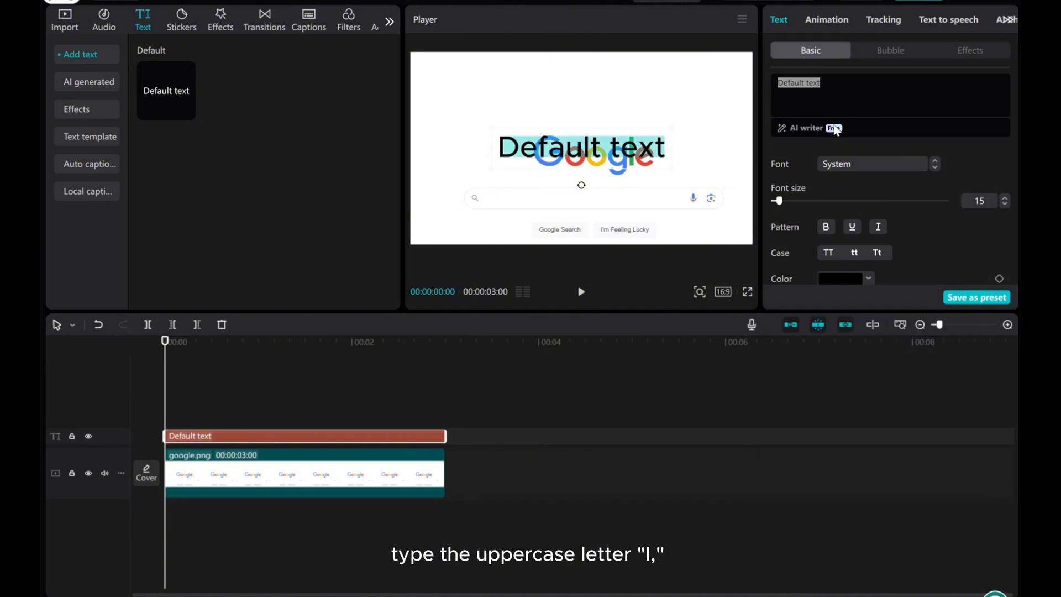
pyautogui.write('I')
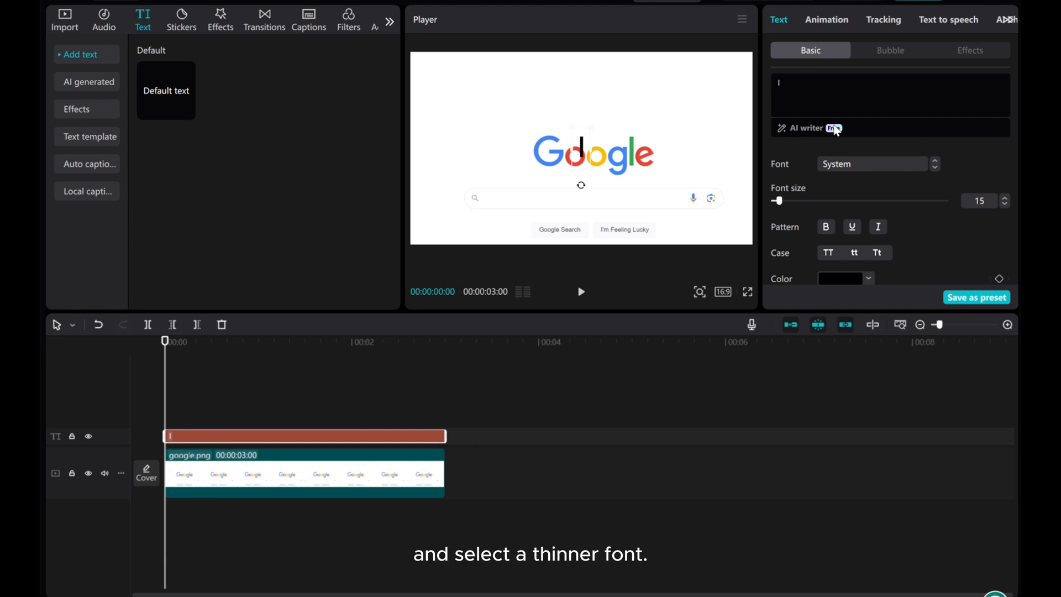
# Set the I to the THKoHo font at size 12 and move it to the start of the search box
pyautogui.click(854, 167)
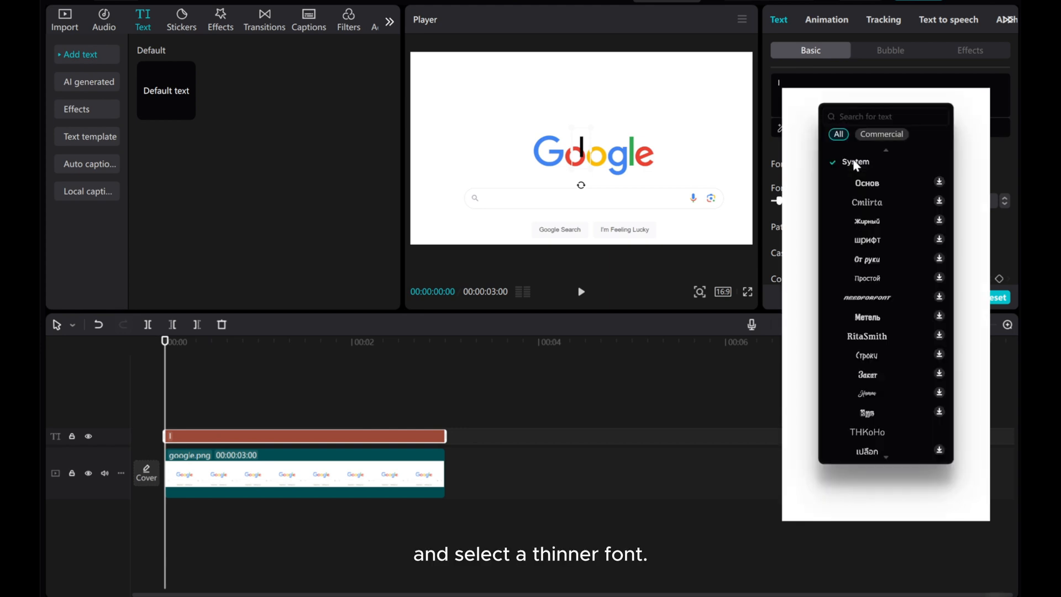
pyautogui.scroll(2, 853, 164)
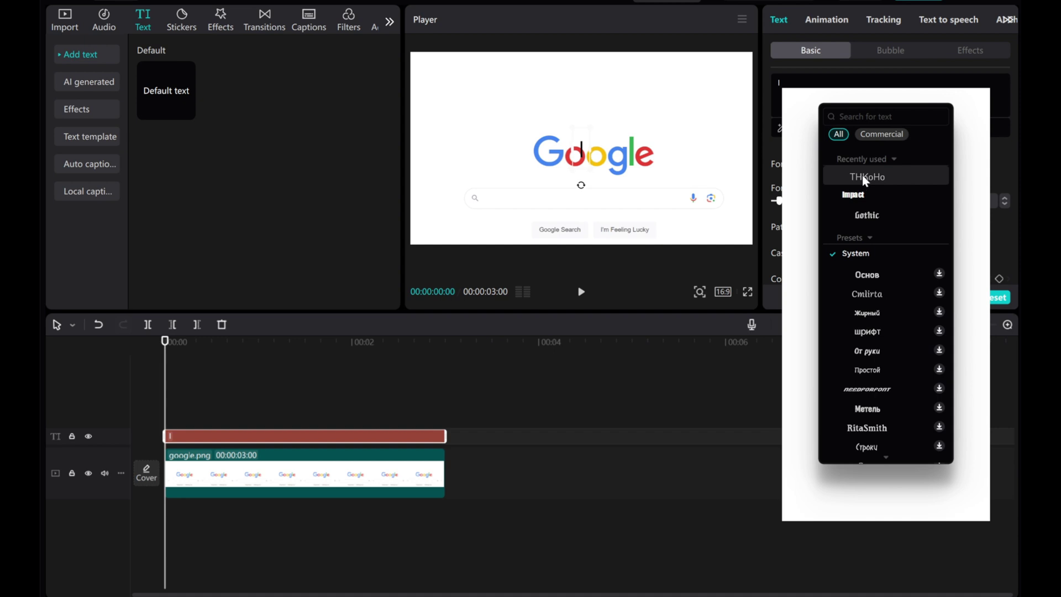
pyautogui.click(865, 177)
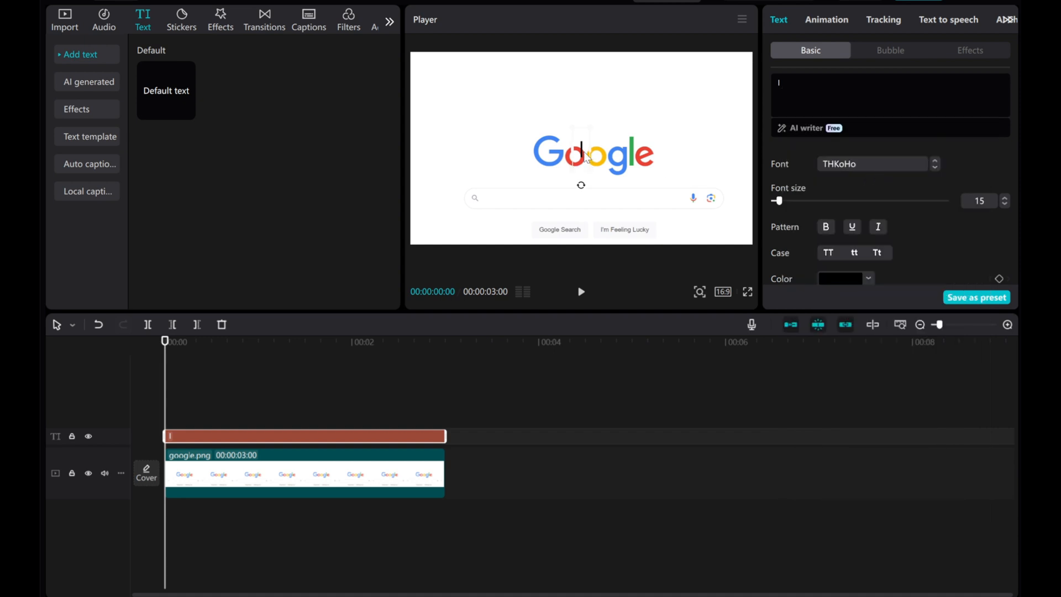
pyautogui.moveTo(580, 156); pyautogui.dragTo(487, 203)
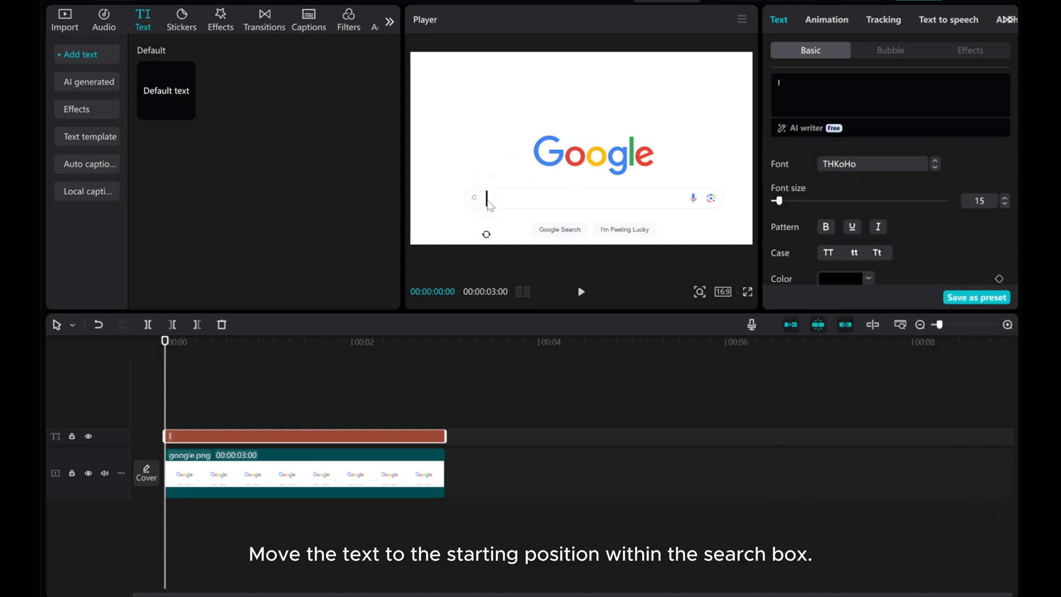
pyautogui.click(1004, 204)
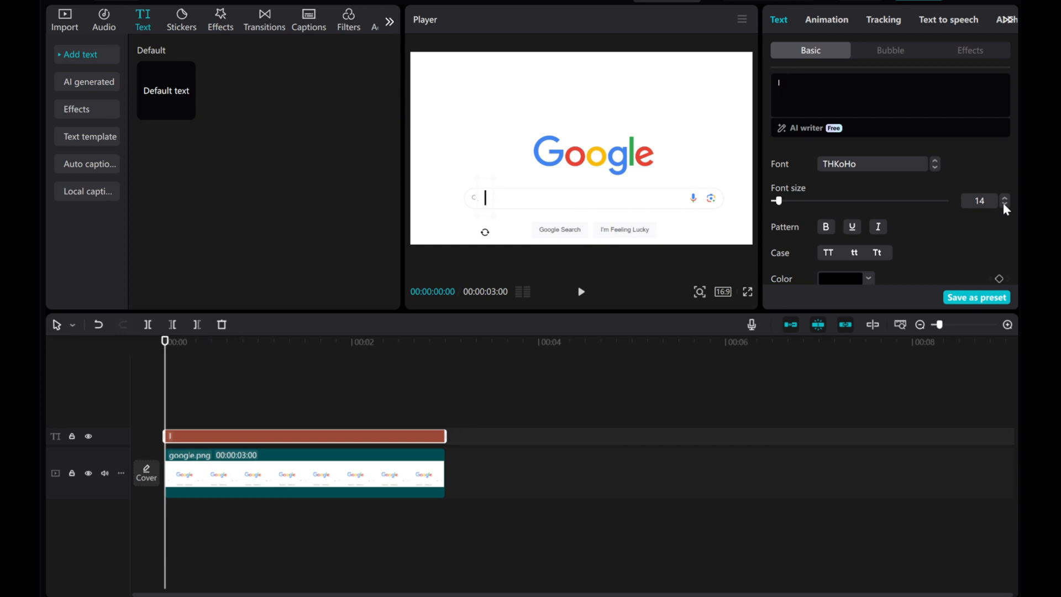
pyautogui.click(1005, 197)
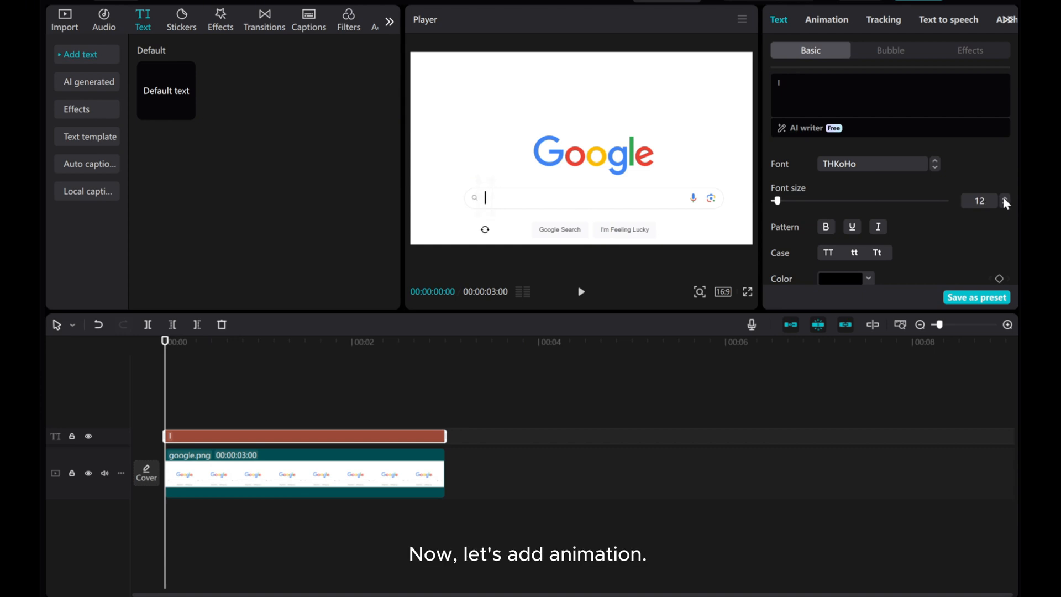
# Apply the Flash loop animation to the I so it blinks like a typing cursor
pyautogui.click(829, 22)
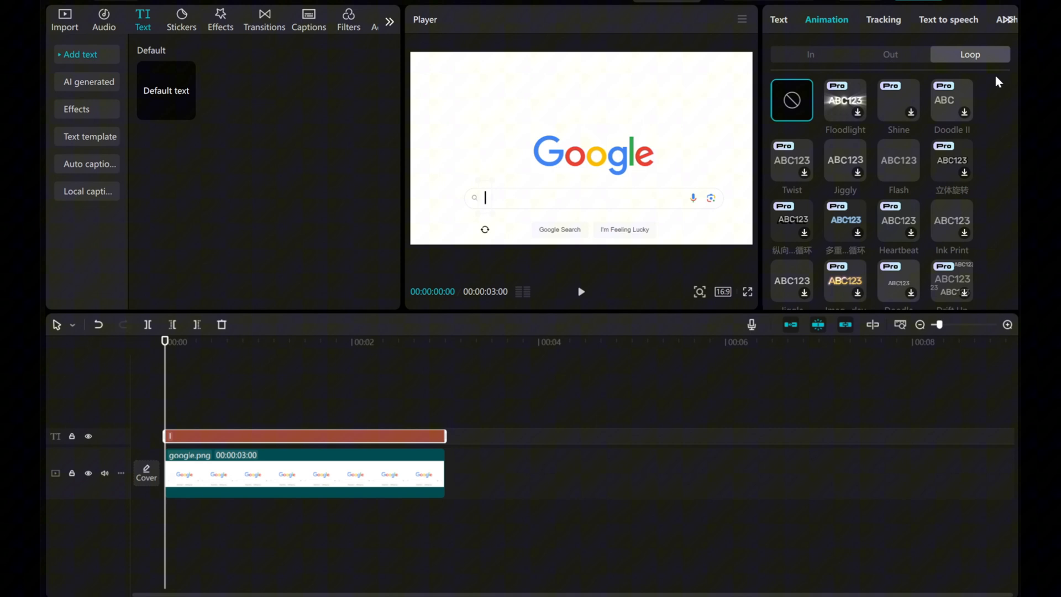
pyautogui.click(897, 157)
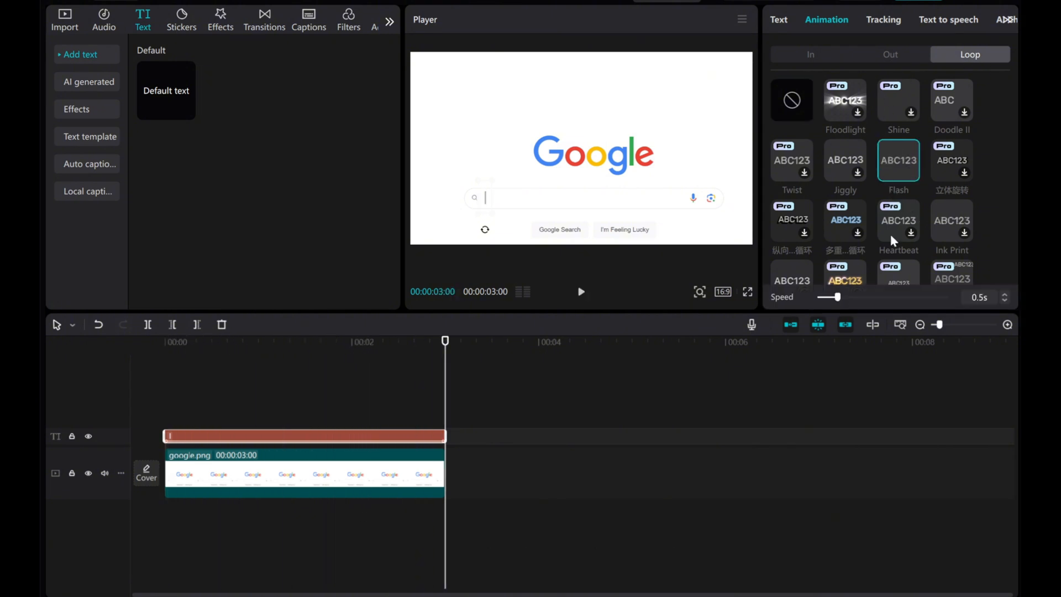
pyautogui.moveTo(447, 373); pyautogui.dragTo(214, 380)
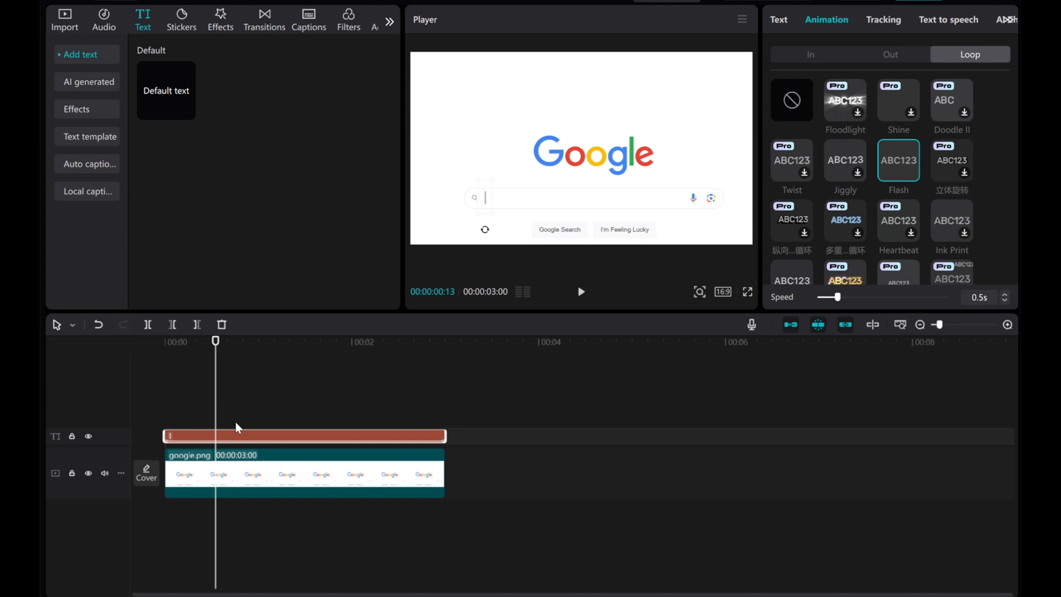
# Split the cursor clip near the start and again at about two seconds into three parts
pyautogui.click(148, 324)
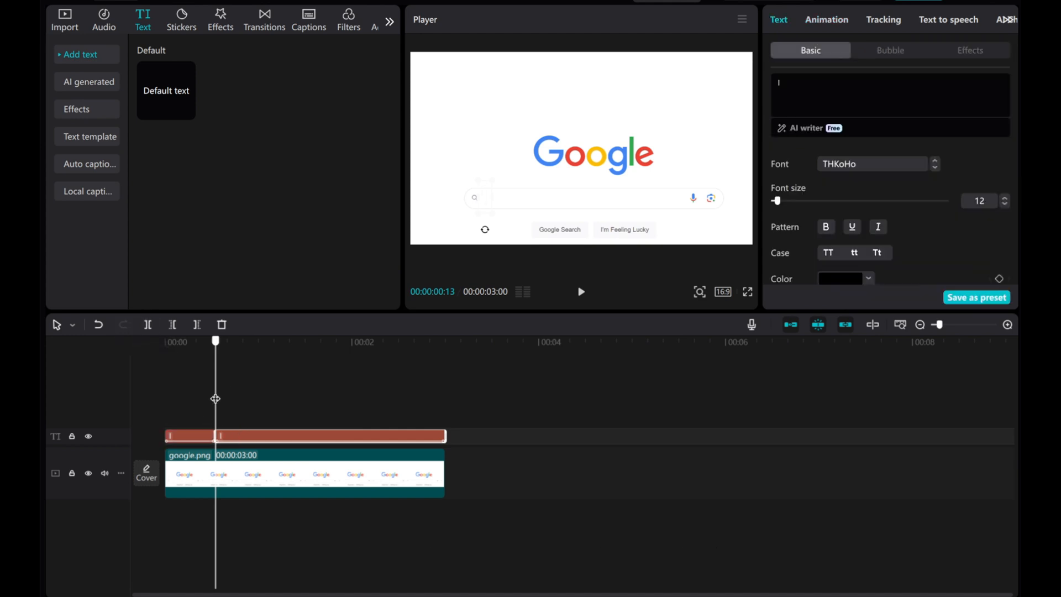
pyautogui.moveTo(216, 398); pyautogui.dragTo(351, 412)
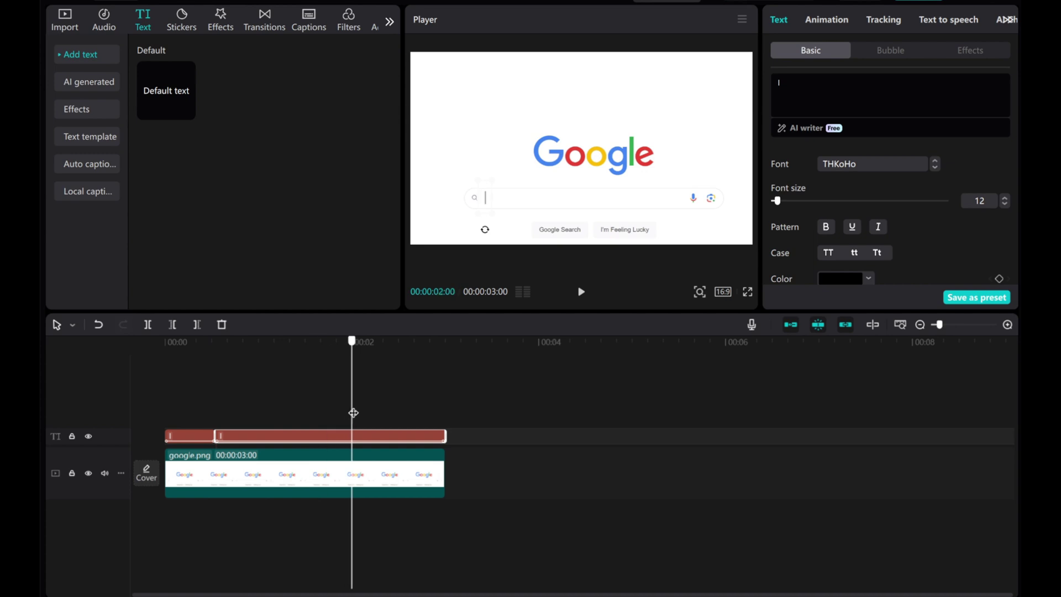
pyautogui.click(148, 324)
# Set the middle cursor part's loop animation to None so it stays steady
pyautogui.click(238, 439)
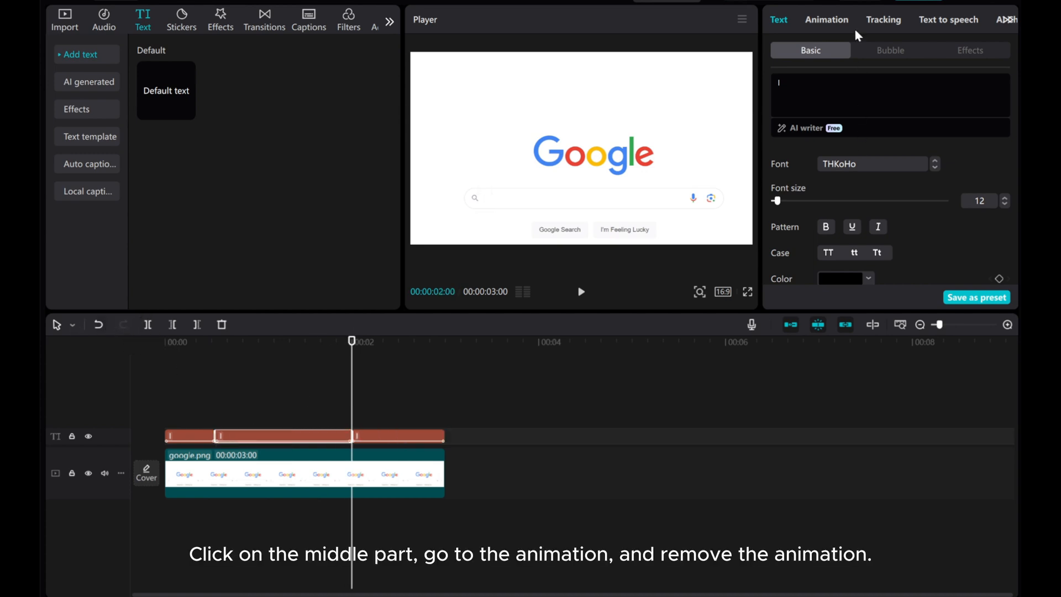
pyautogui.click(826, 19)
pyautogui.click(793, 102)
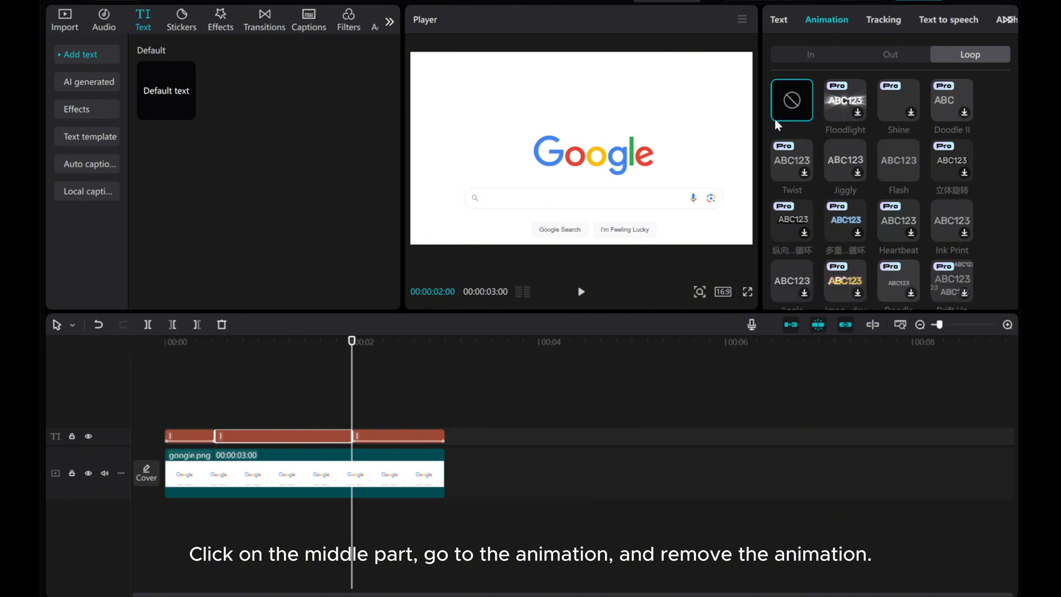
pyautogui.moveTo(336, 389); pyautogui.dragTo(214, 397)
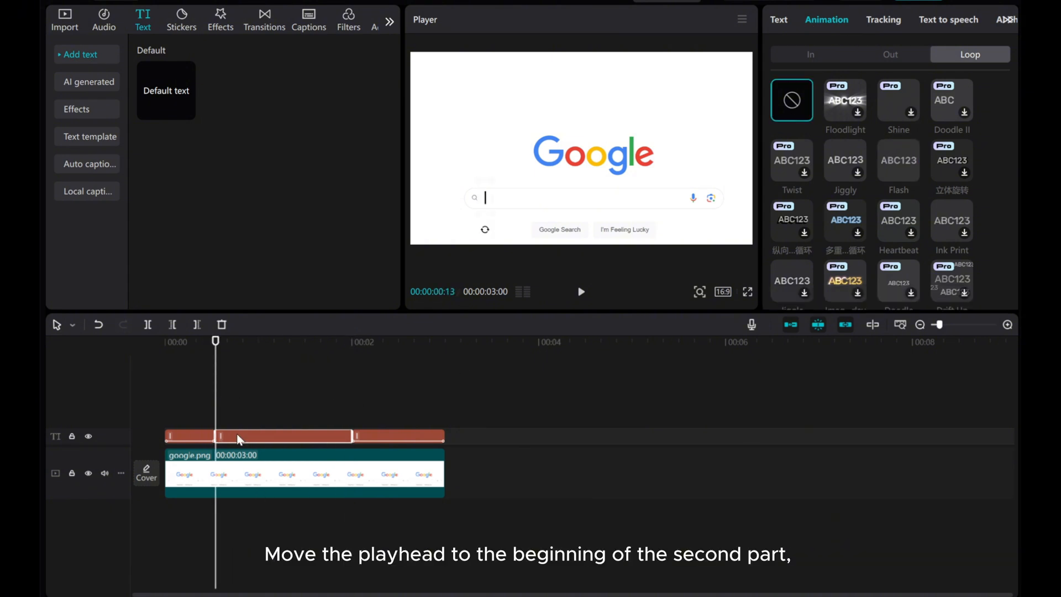
pyautogui.moveTo(167, 91)
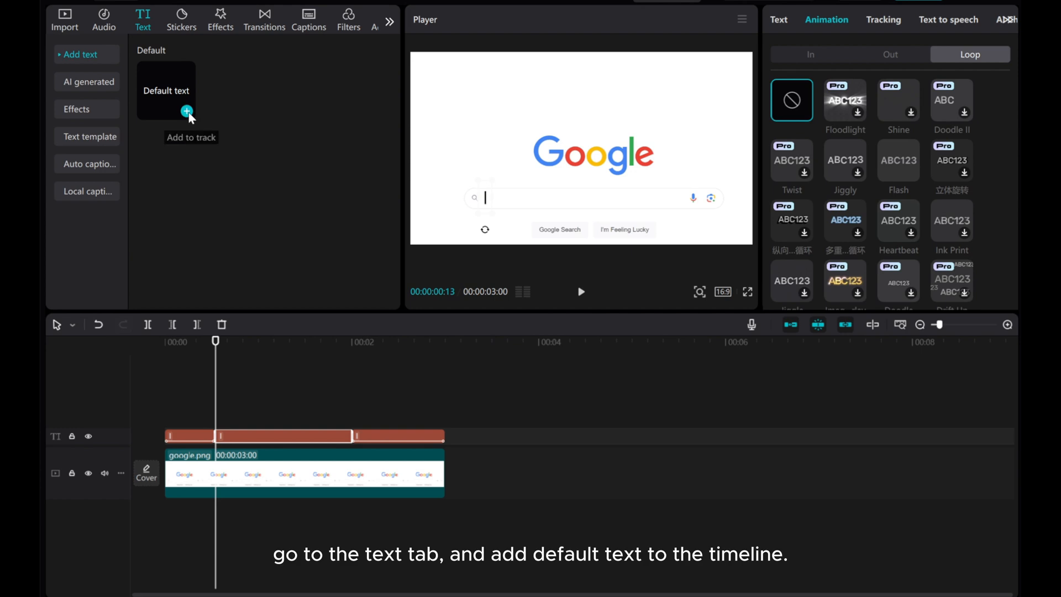
# Add a default text clip reading bike, trimmed to end at about 00:02 with the second cursor clip
pyautogui.click(188, 112)
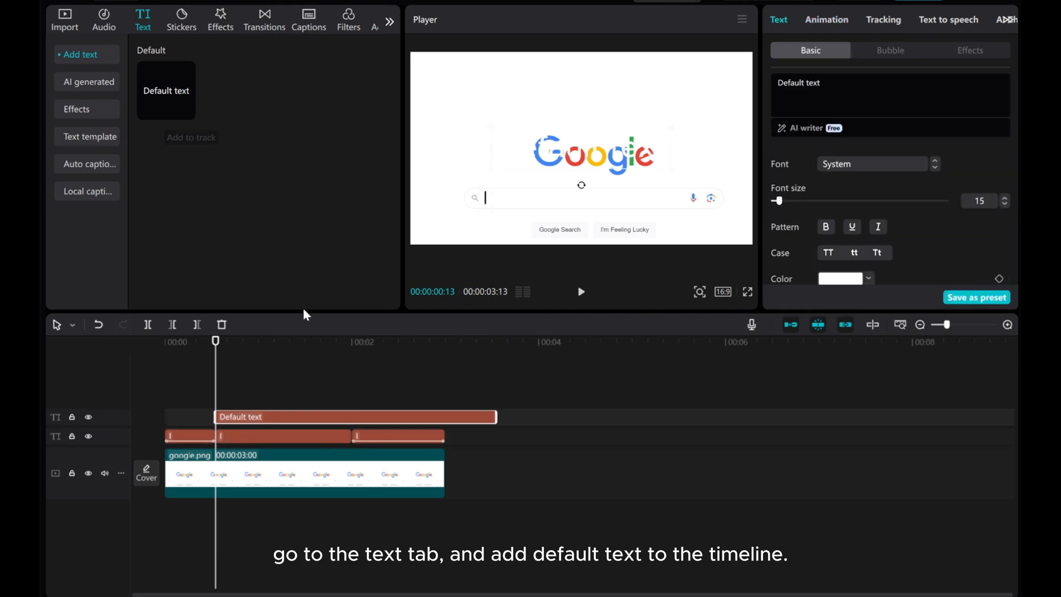
pyautogui.moveTo(496, 414); pyautogui.dragTo(353, 416)
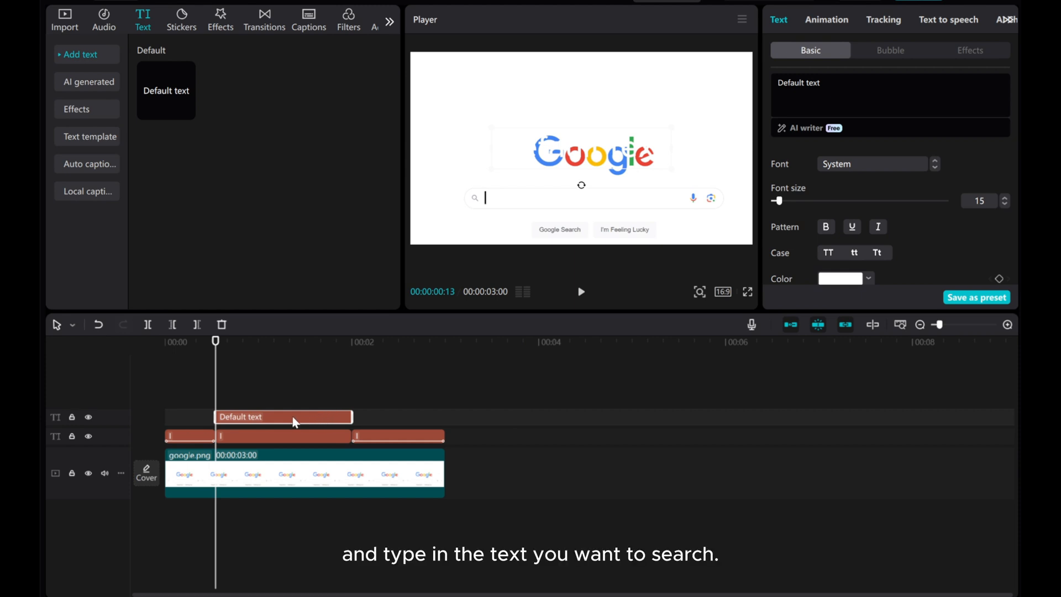
pyautogui.doubleClick(798, 82)
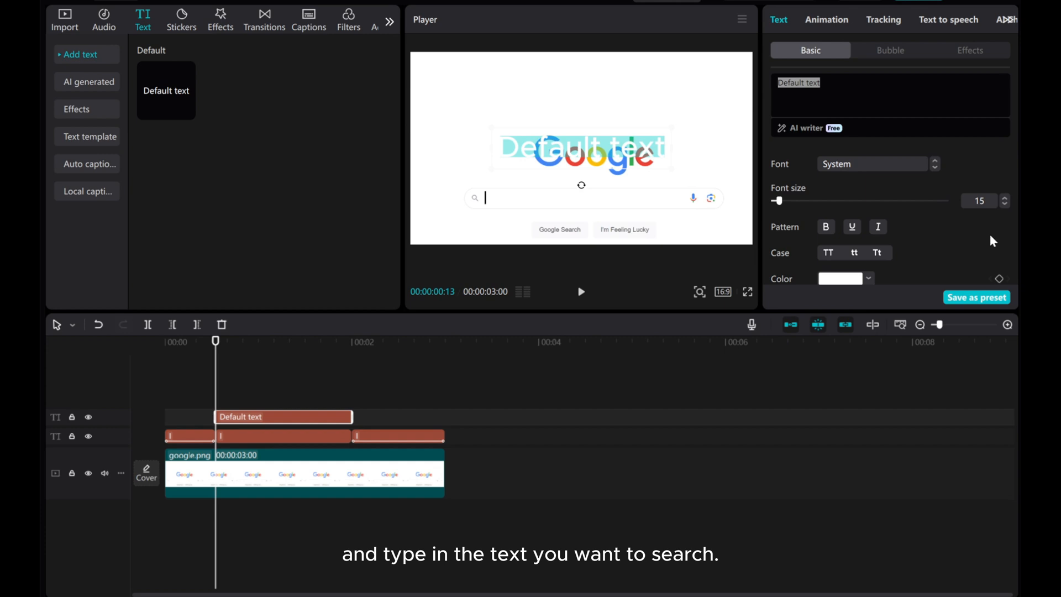
pyautogui.write('bike')
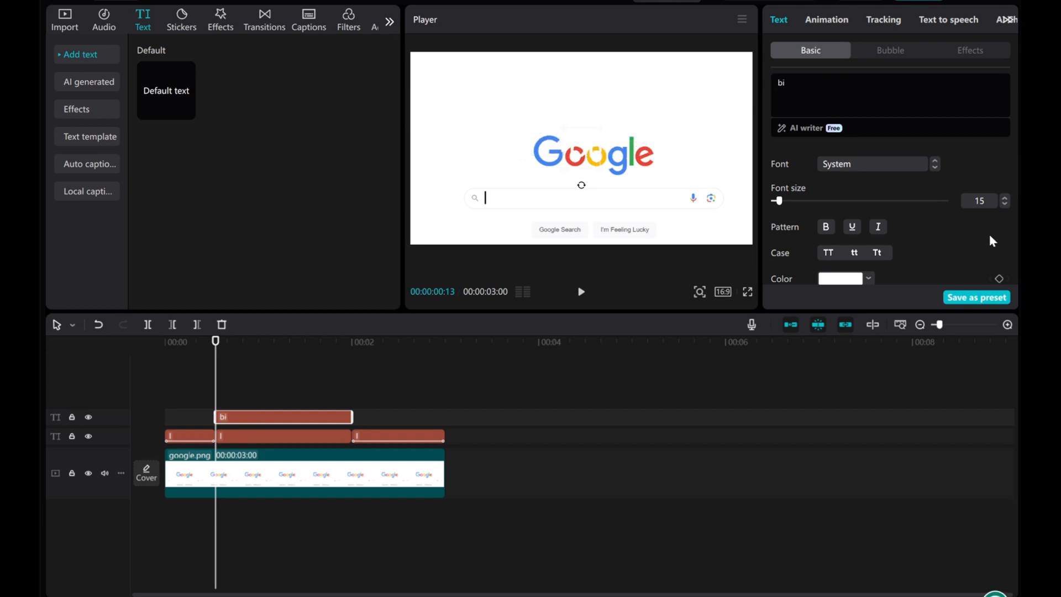
pyautogui.scroll(-1, 847, 253)
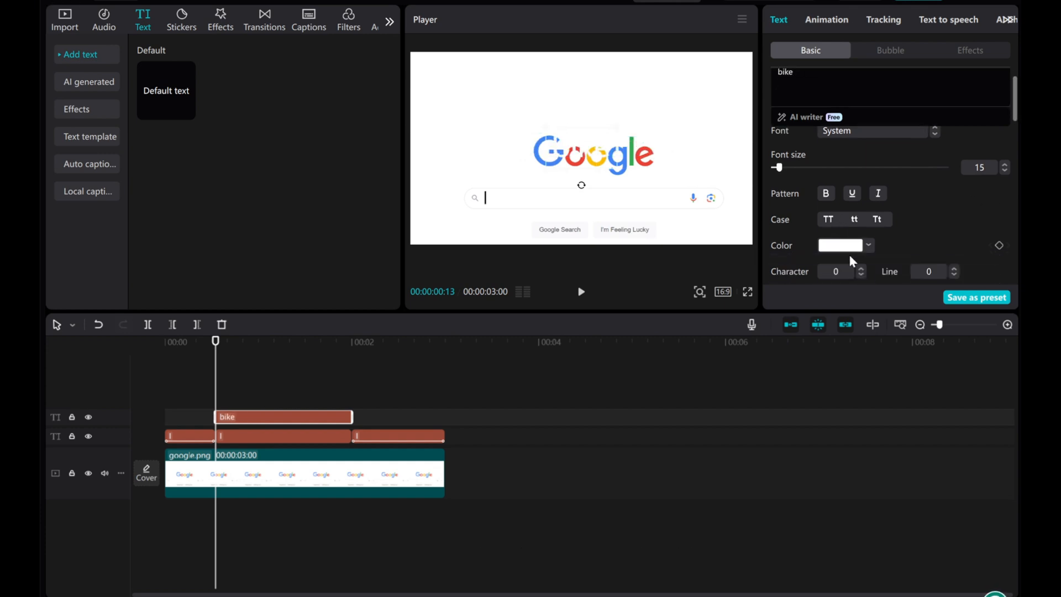
# Make bike black at font size 9 and move it into the Google search box
pyautogui.click(844, 231)
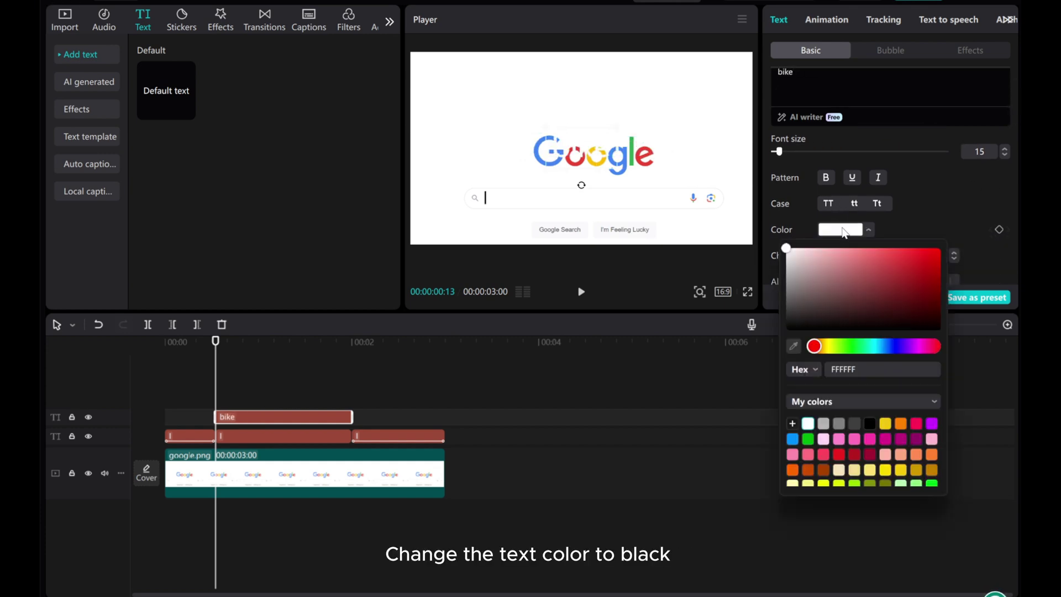
pyautogui.click(868, 424)
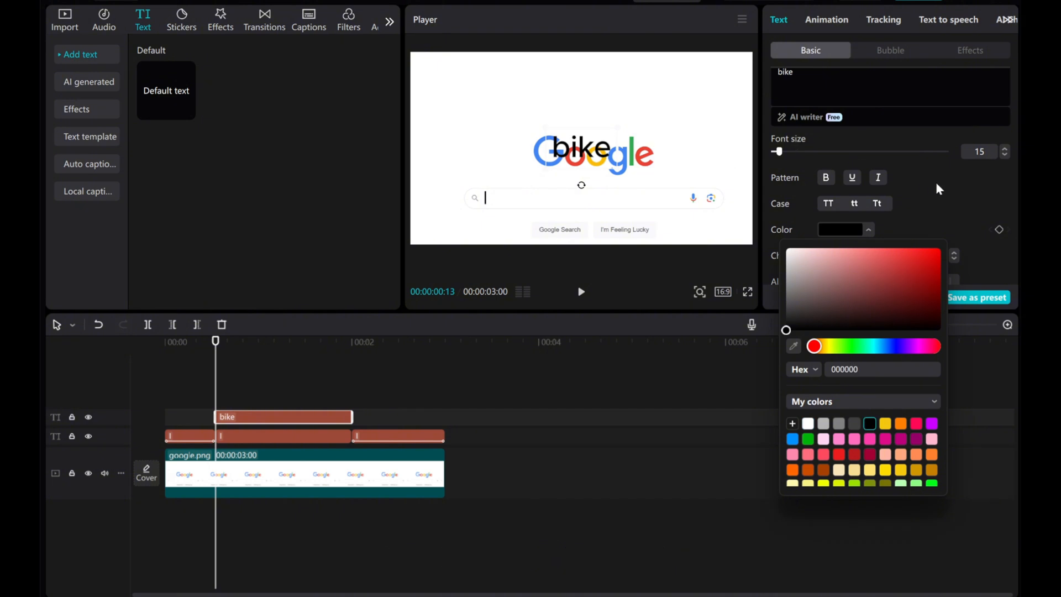
pyautogui.click(1005, 155)
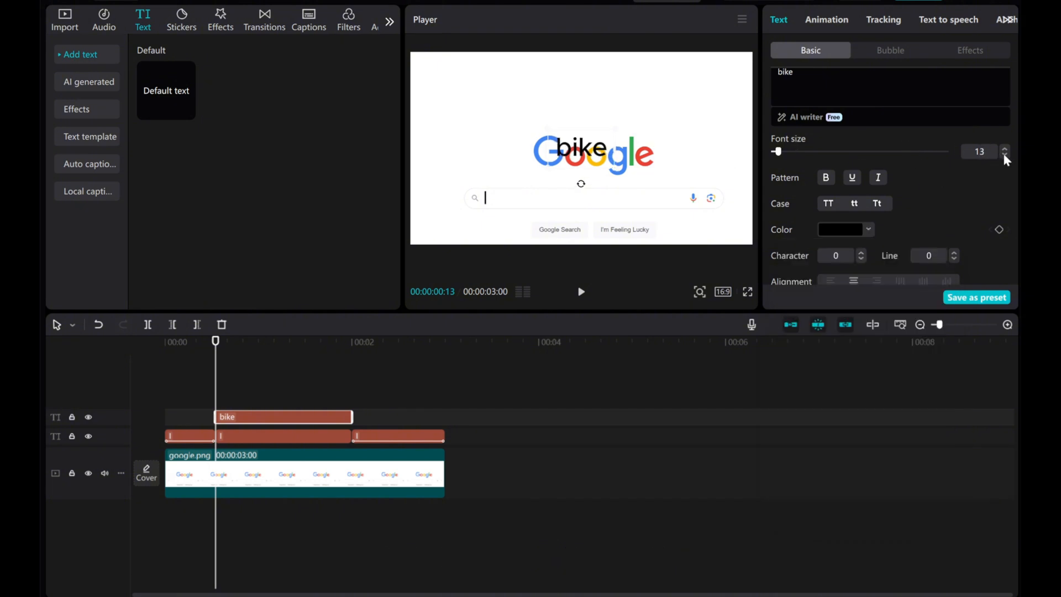
pyautogui.click(1005, 155)
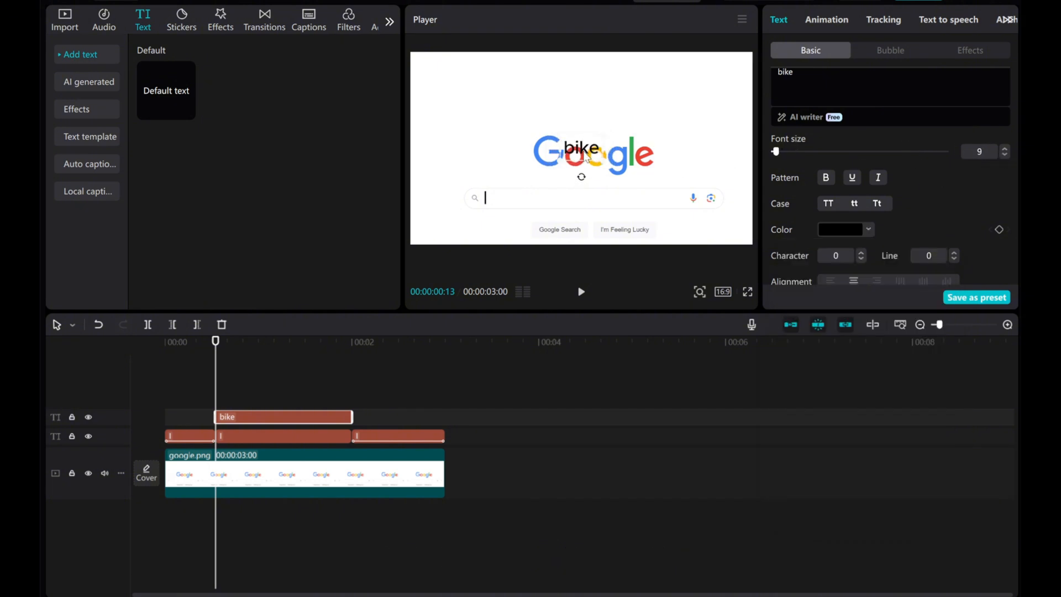
pyautogui.moveTo(582, 151); pyautogui.dragTo(504, 207)
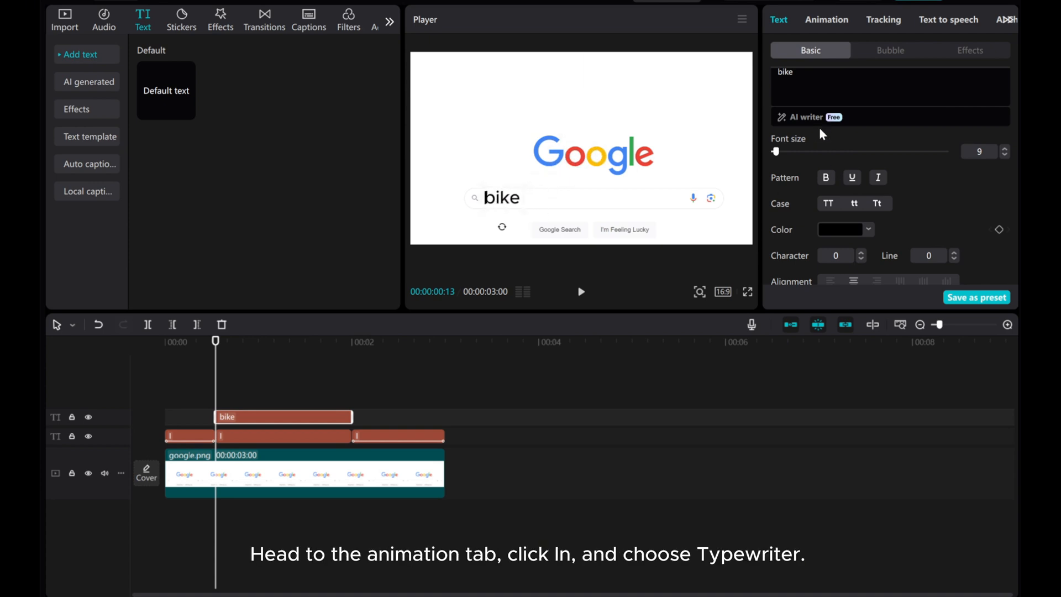
# Give bike the Typewriter entrance animation with a 1.5-second duration and preview it
pyautogui.click(829, 20)
pyautogui.click(807, 56)
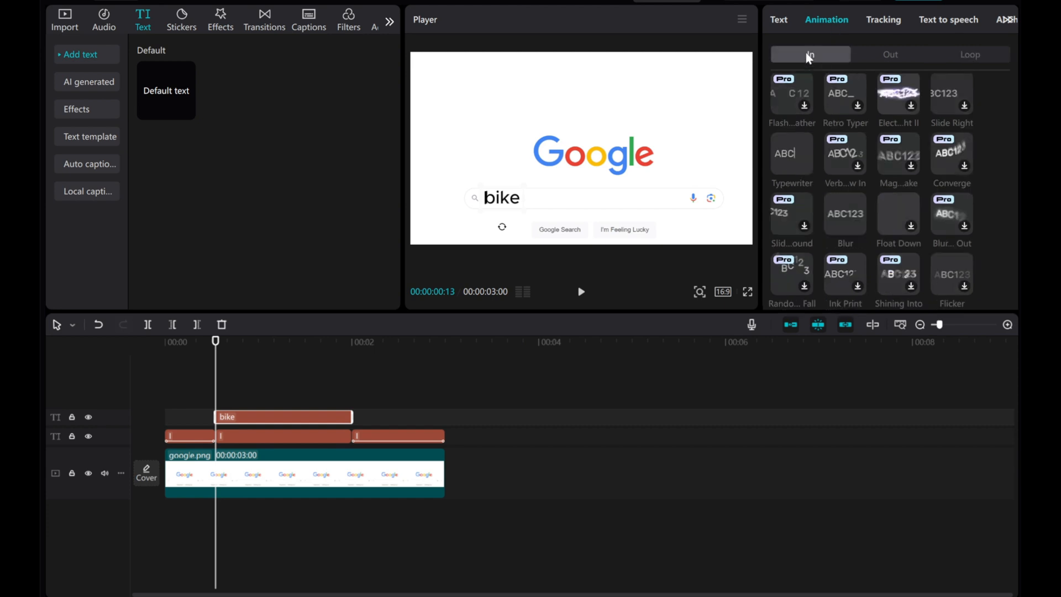
pyautogui.click(784, 145)
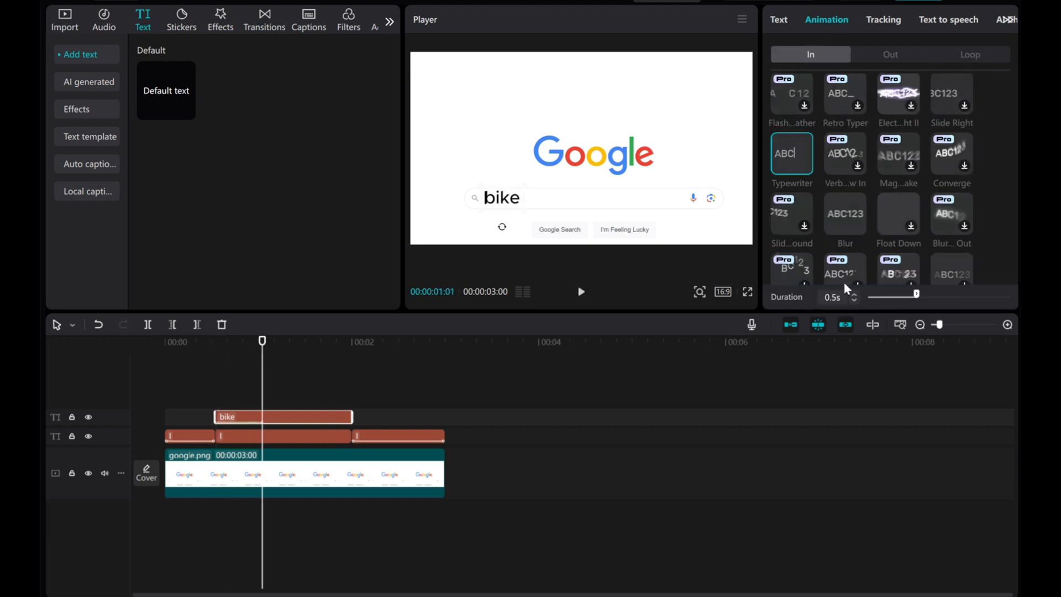
pyautogui.moveTo(920, 297); pyautogui.dragTo(964, 297)
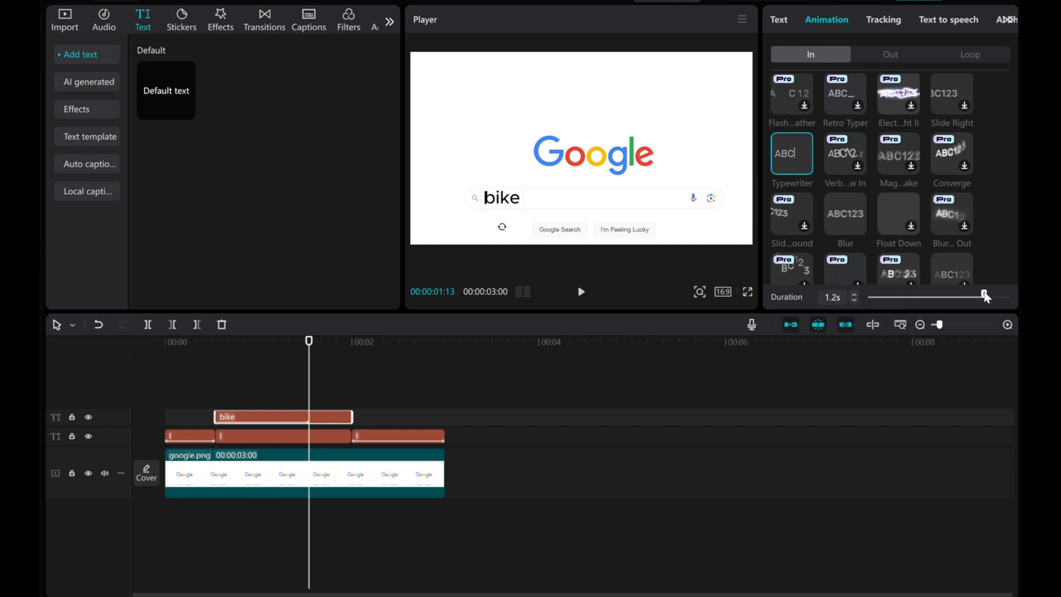
pyautogui.moveTo(985, 296); pyautogui.dragTo(989, 296)
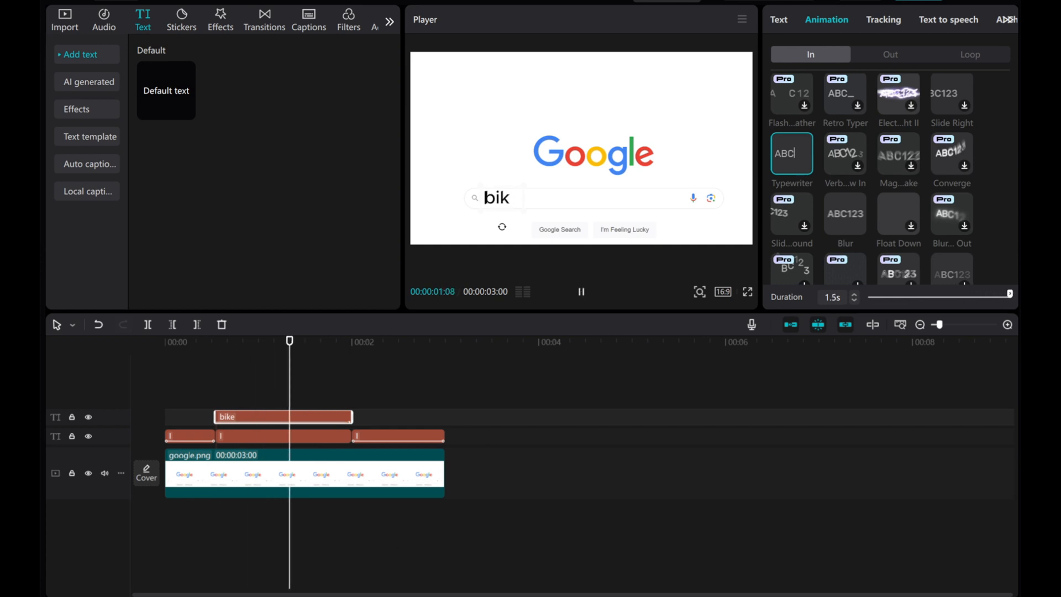
pyautogui.moveTo(352, 395); pyautogui.dragTo(226, 395)
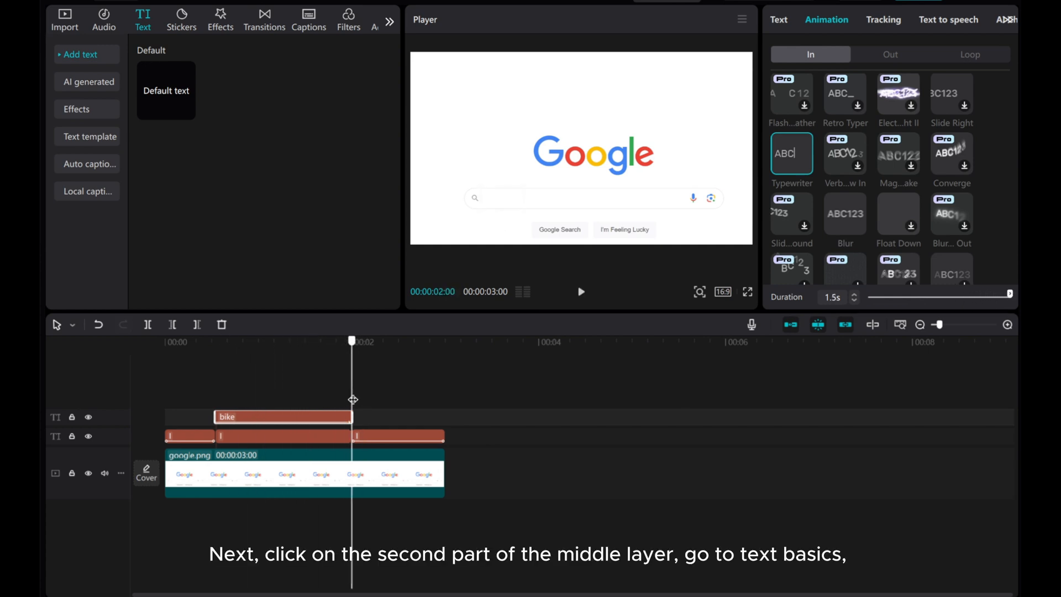
# Keyframe the middle cursor's start position, then move it just after the letter b once it appears
pyautogui.click(231, 441)
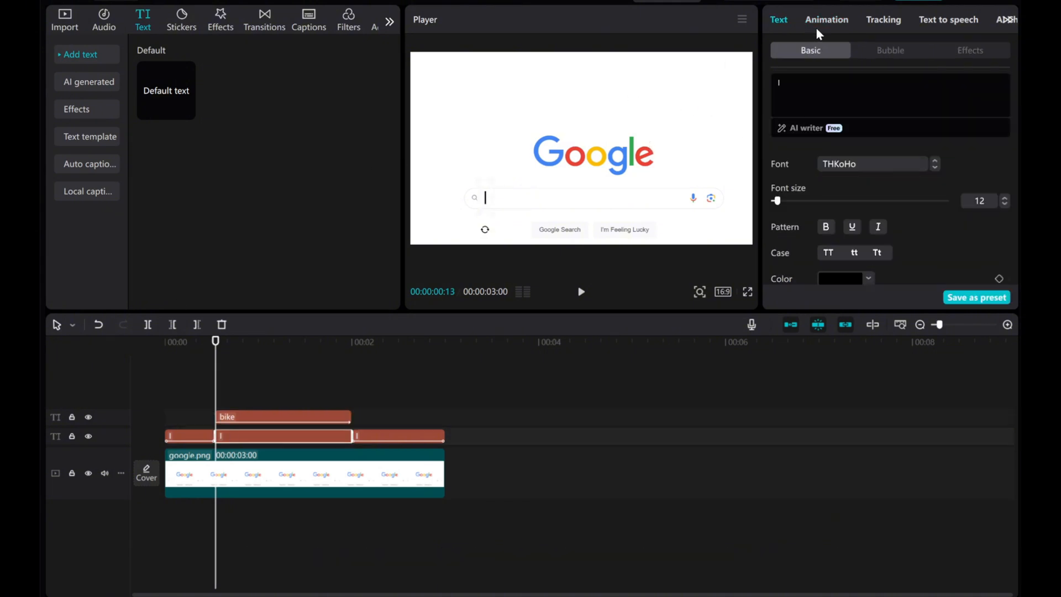
pyautogui.scroll(-3, 886, 227)
pyautogui.scroll(-3, 885, 227)
pyautogui.scroll(-2, 885, 227)
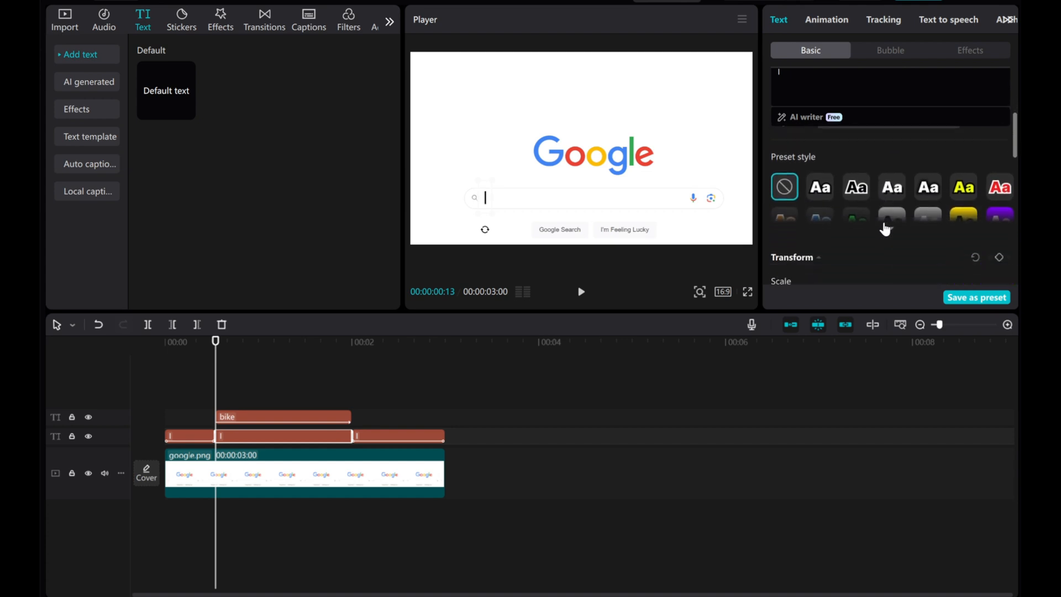
pyautogui.scroll(-3, 885, 227)
pyautogui.scroll(-3, 885, 227)
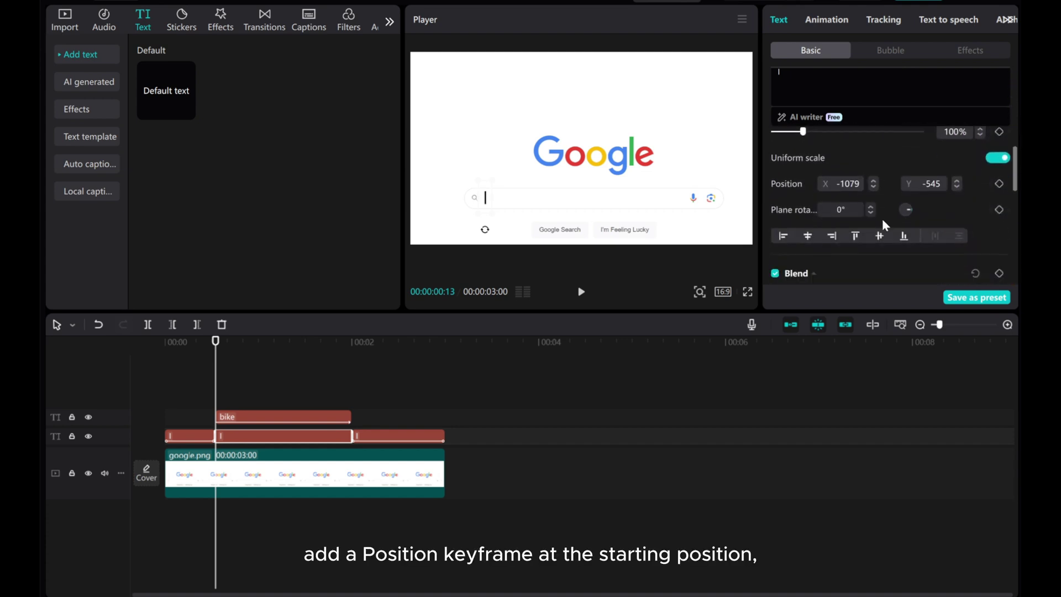
pyautogui.click(999, 183)
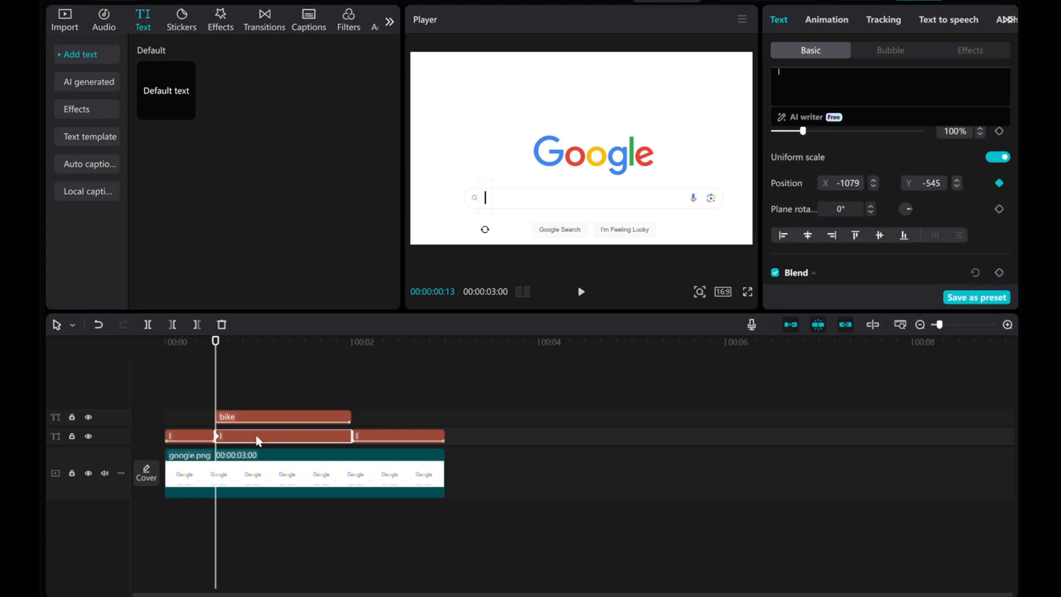
pyautogui.press('Right')
pyautogui.press('Right')
pyautogui.press('Right')
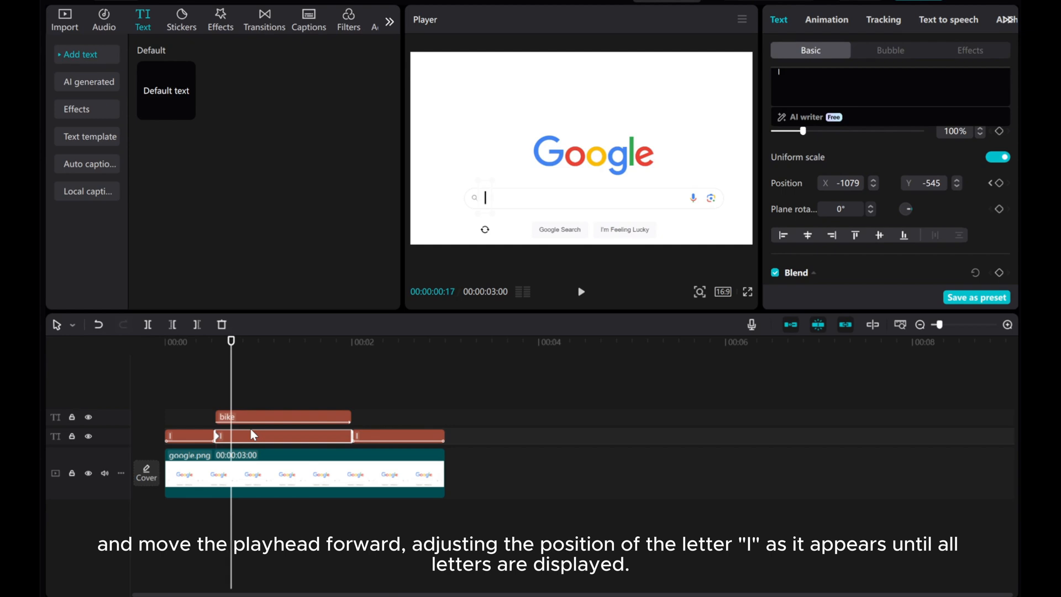
pyautogui.press('Right')
pyautogui.press('Right')
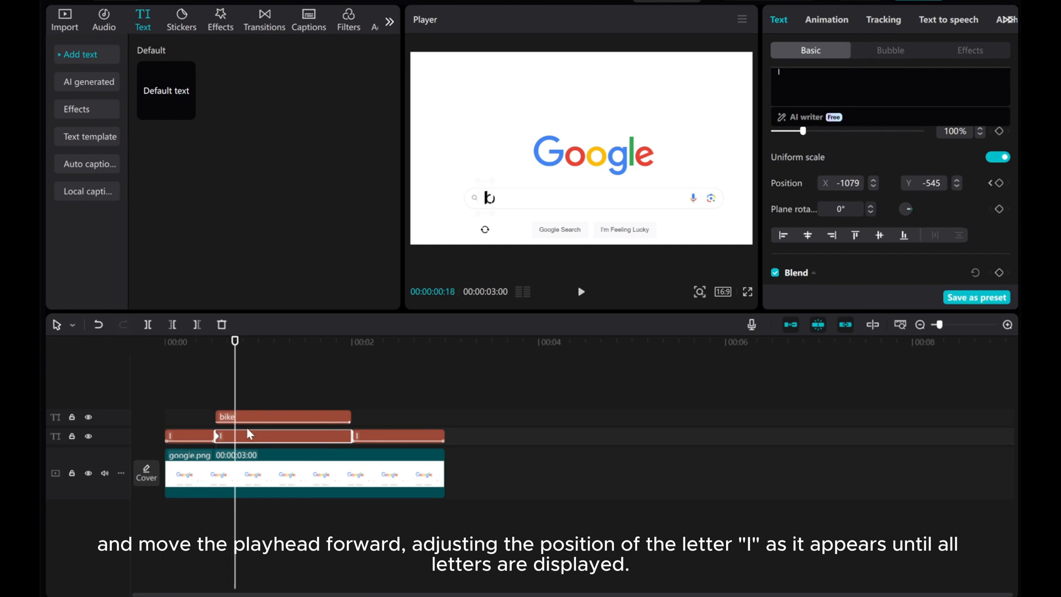
pyautogui.moveTo(489, 205); pyautogui.dragTo(506, 209)
# Step through the frames adding position keyframes that move the cursor past i, k and e
pyautogui.press('Right')
pyautogui.press('Right')
pyautogui.press('Right')
pyautogui.press('Right')
pyautogui.press('Right')
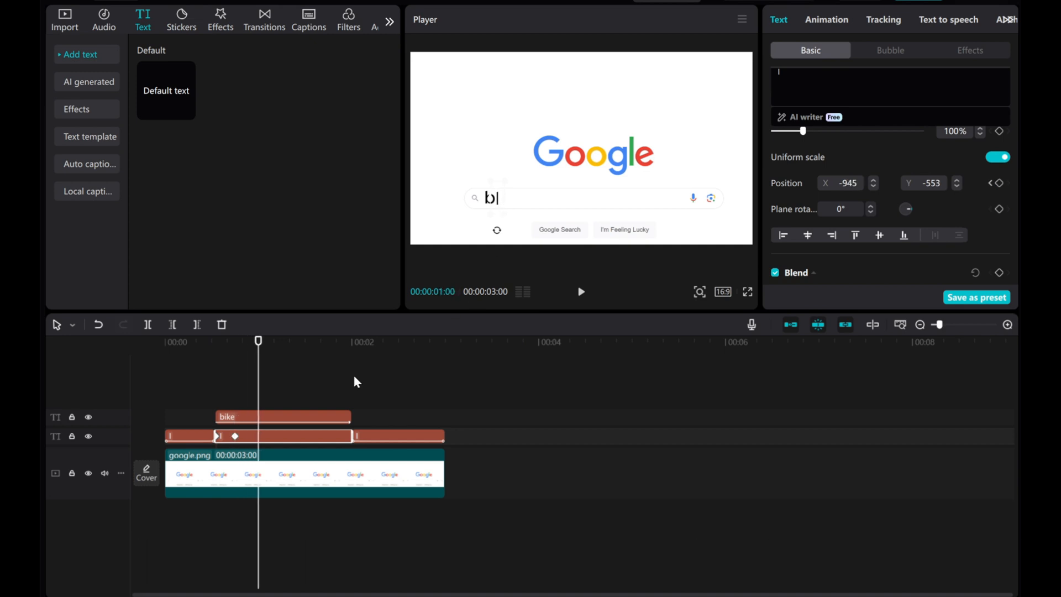
pyautogui.press('Right')
pyautogui.press('Right')
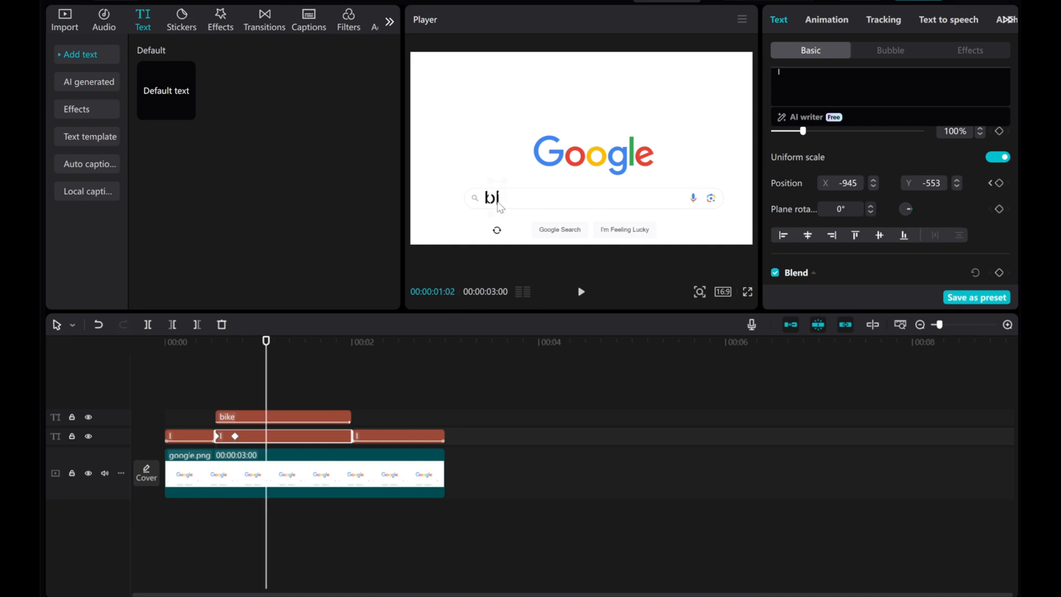
pyautogui.moveTo(500, 202); pyautogui.dragTo(504, 199)
pyautogui.press('Right')
pyautogui.press('Right')
pyautogui.press('Right')
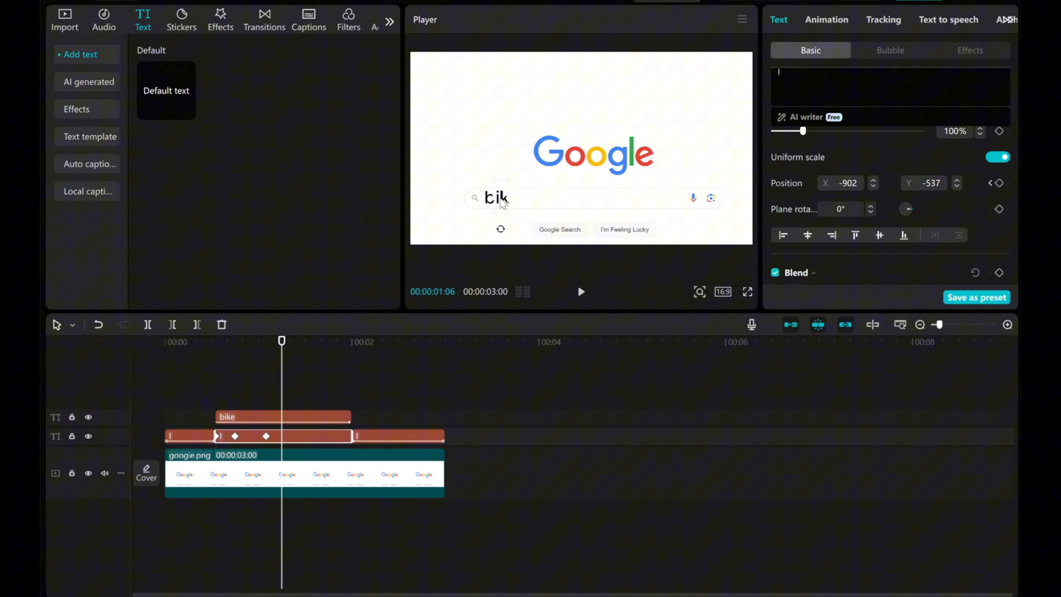
pyautogui.moveTo(501, 202); pyautogui.dragTo(512, 200)
pyautogui.press('Right')
pyautogui.press('Right')
pyautogui.press('Right')
pyautogui.press('Right')
pyautogui.press('Right')
pyautogui.press('Right')
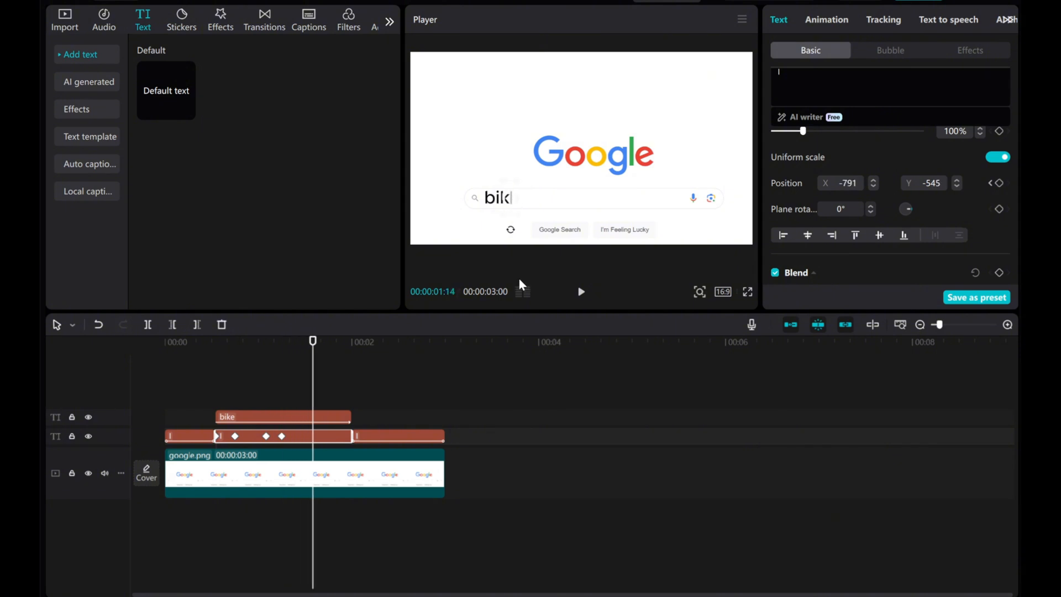
pyautogui.press('Right')
pyautogui.press('Right')
pyautogui.press('Right')
pyautogui.press('Right')
pyautogui.press('Right')
pyautogui.moveTo(512, 201); pyautogui.dragTo(526, 201)
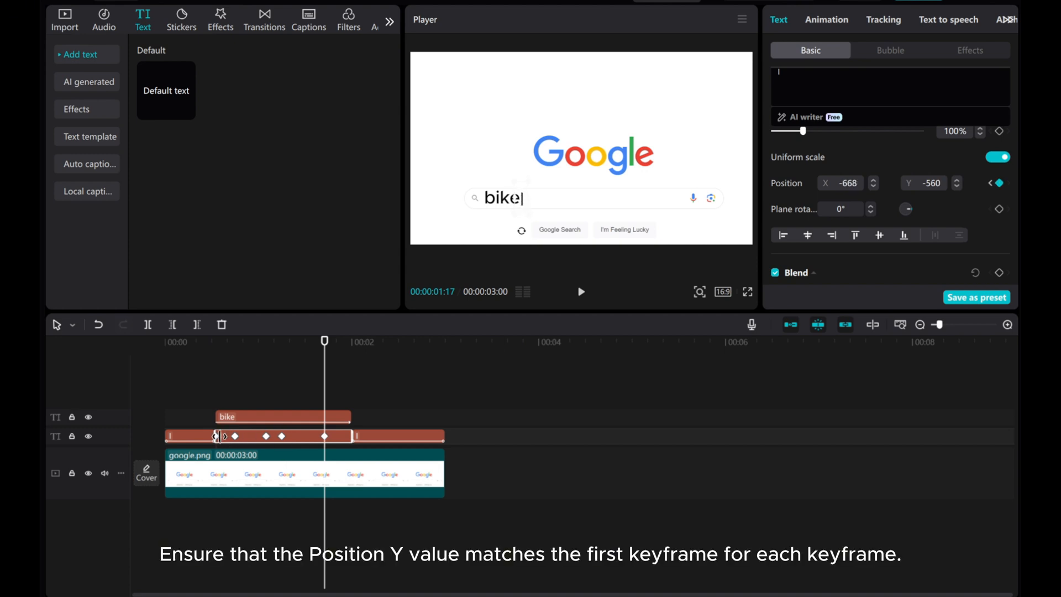
# Set Position Y to -545 on the early cursor keyframes so the cursor moves only sideways
pyautogui.click(217, 436)
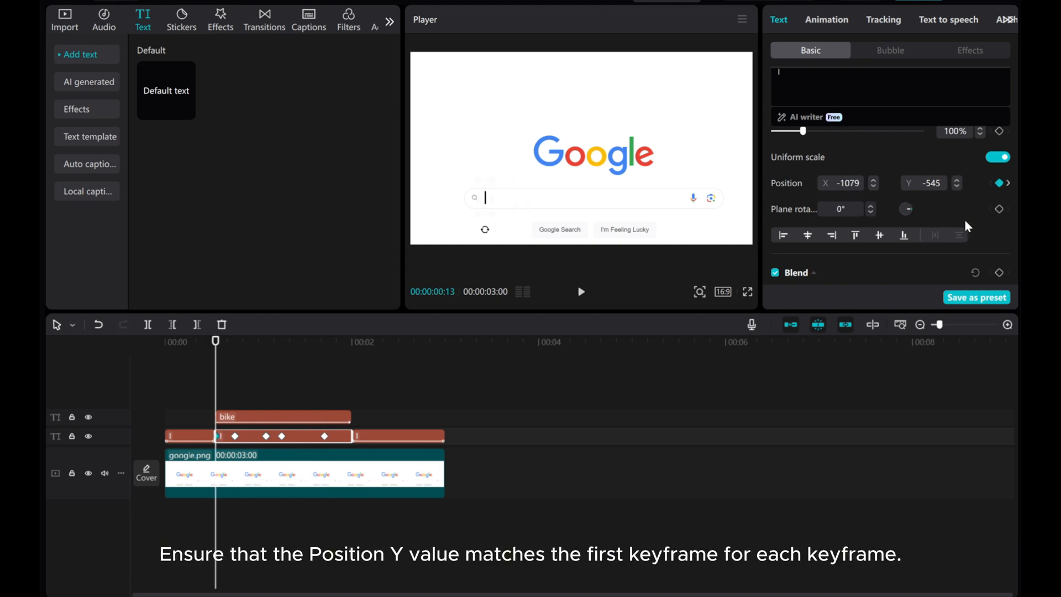
pyautogui.click(235, 436)
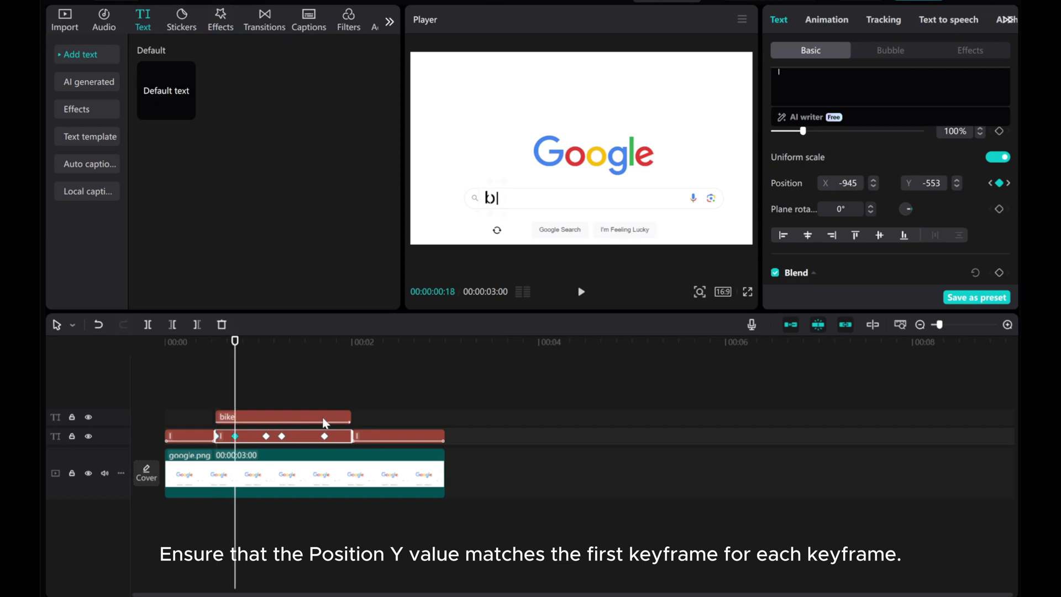
pyautogui.doubleClick(933, 182)
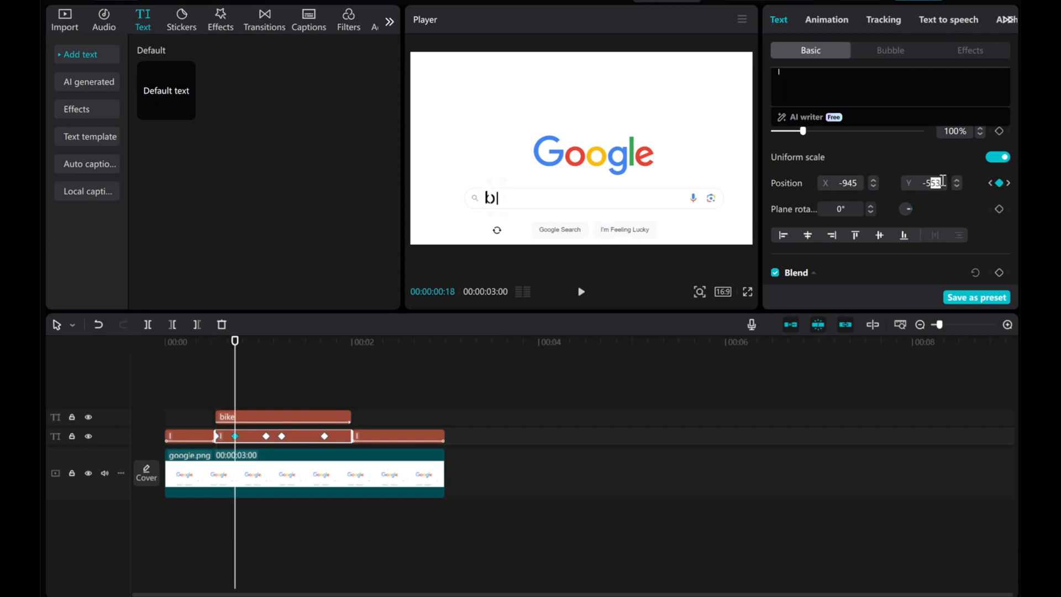
pyautogui.write('45')
pyautogui.press('Return')
# Set Position Y to -545 on the later keyframes and undo the stray extra keyframe
pyautogui.click(267, 436)
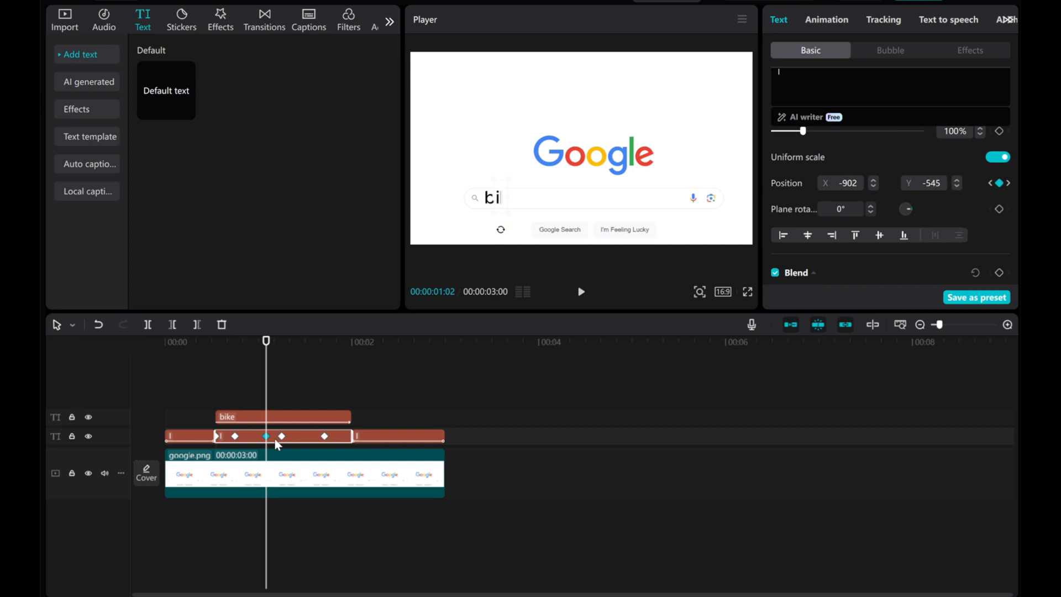
pyautogui.click(282, 437)
pyautogui.click(324, 436)
pyautogui.doubleClick(933, 183)
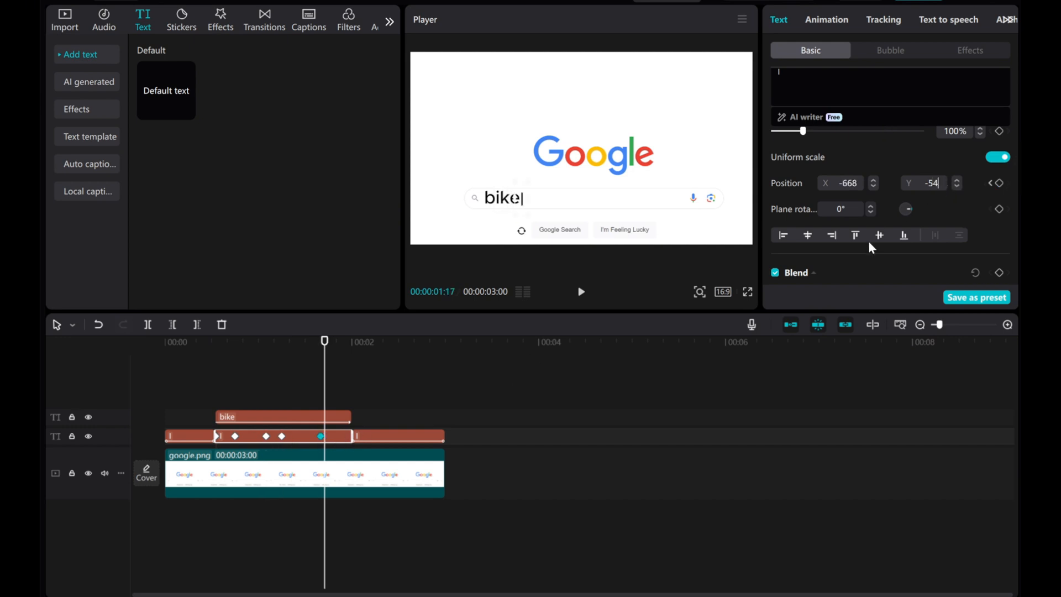
pyautogui.click(321, 408)
pyautogui.hotkey('ctrl', 'z')
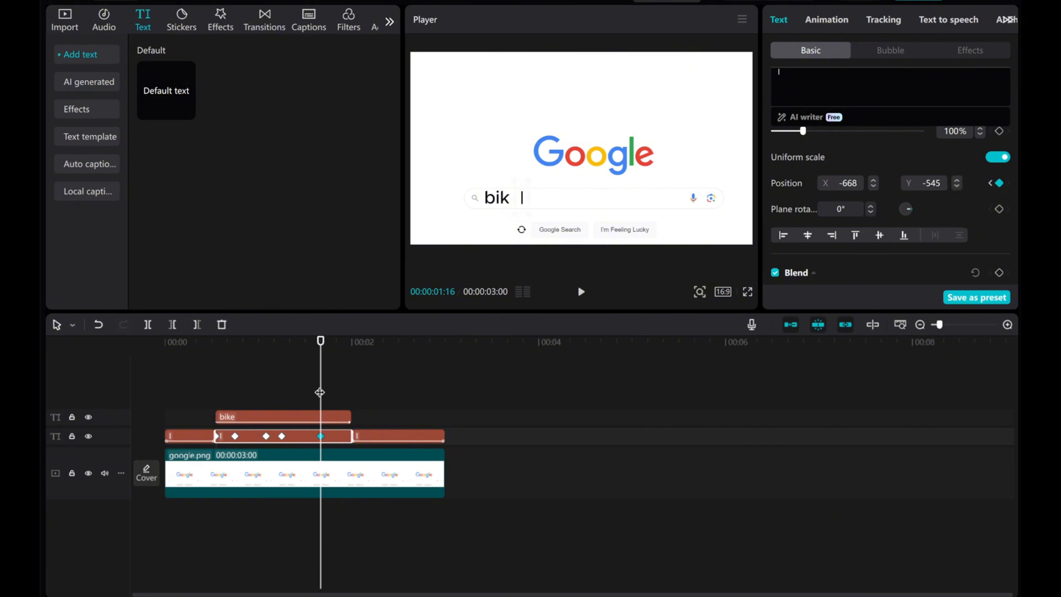
pyautogui.moveTo(321, 404)
pyautogui.mouseDown()
pyautogui.moveTo(288, 405)
pyautogui.moveTo(320, 407)
pyautogui.mouseUp()
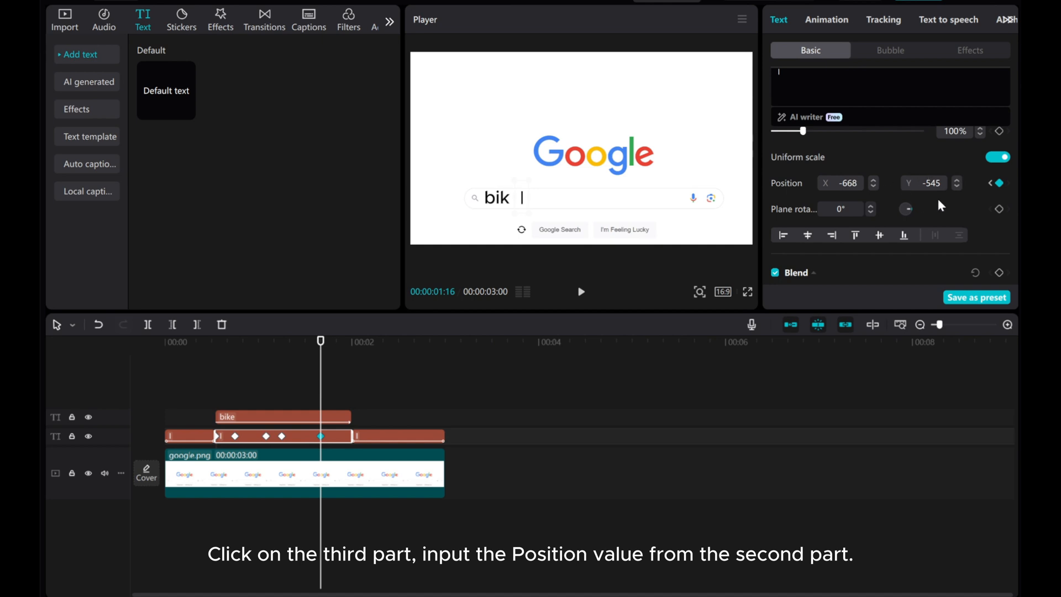
# Set the third cursor clip's Position X to -668 so it sits after bike, and check playback
pyautogui.click(393, 437)
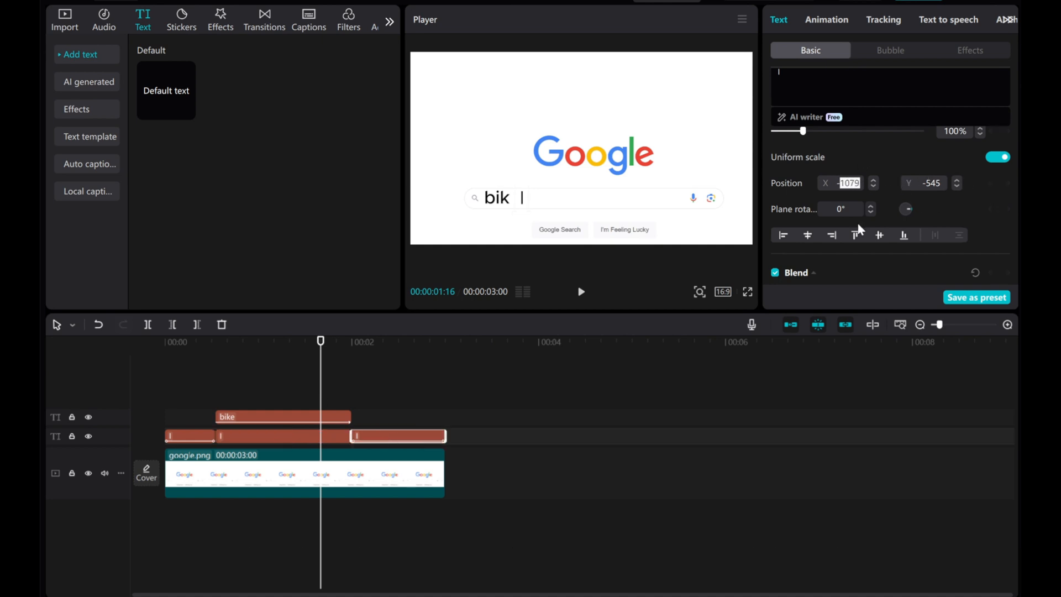
pyautogui.write('668')
pyautogui.moveTo(321, 392)
pyautogui.mouseDown()
pyautogui.moveTo(374, 392)
pyautogui.moveTo(343, 384)
pyautogui.mouseUp()
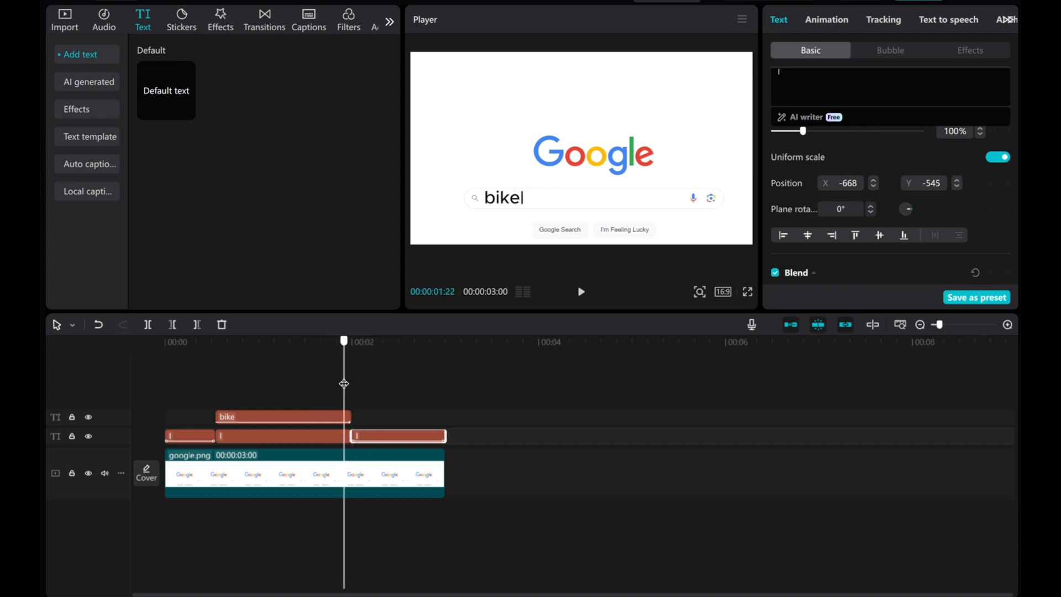
# Extend the 'bike' text clip so it lasts until the end of the video
pyautogui.click(282, 417)
pyautogui.moveTo(349, 416); pyautogui.dragTo(444, 416)
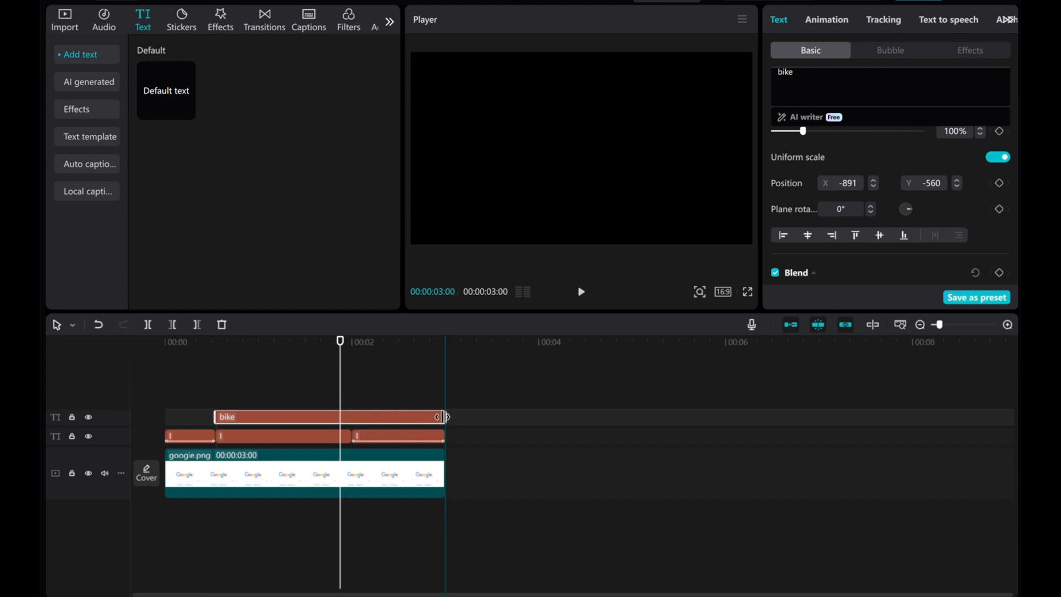
# Preview the typing animation from the start of the 3-second clip, replaying it once
pyautogui.moveTo(341, 389); pyautogui.dragTo(128, 358)
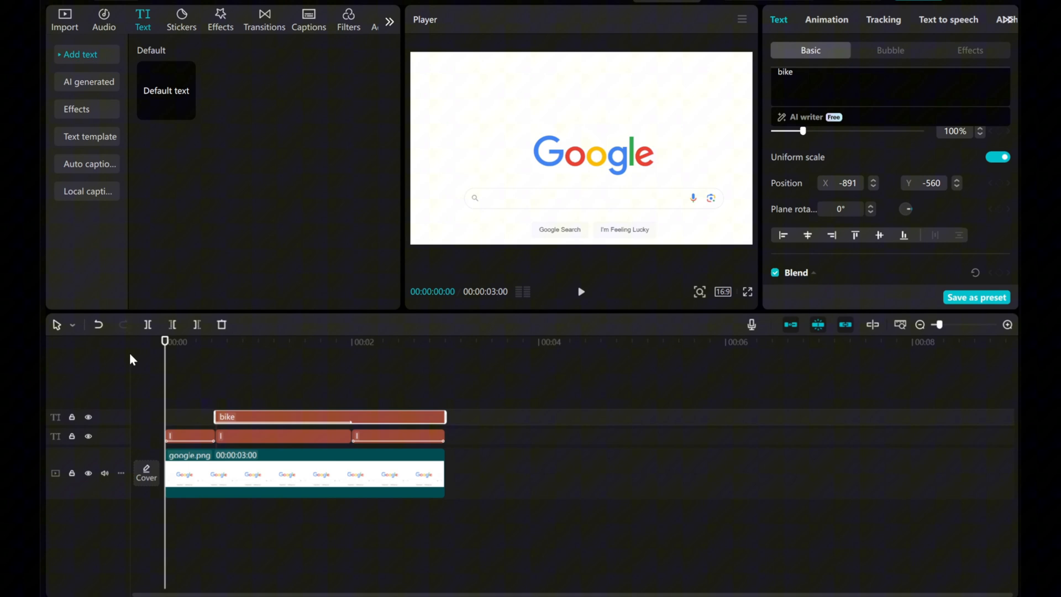
pyautogui.click(582, 292)
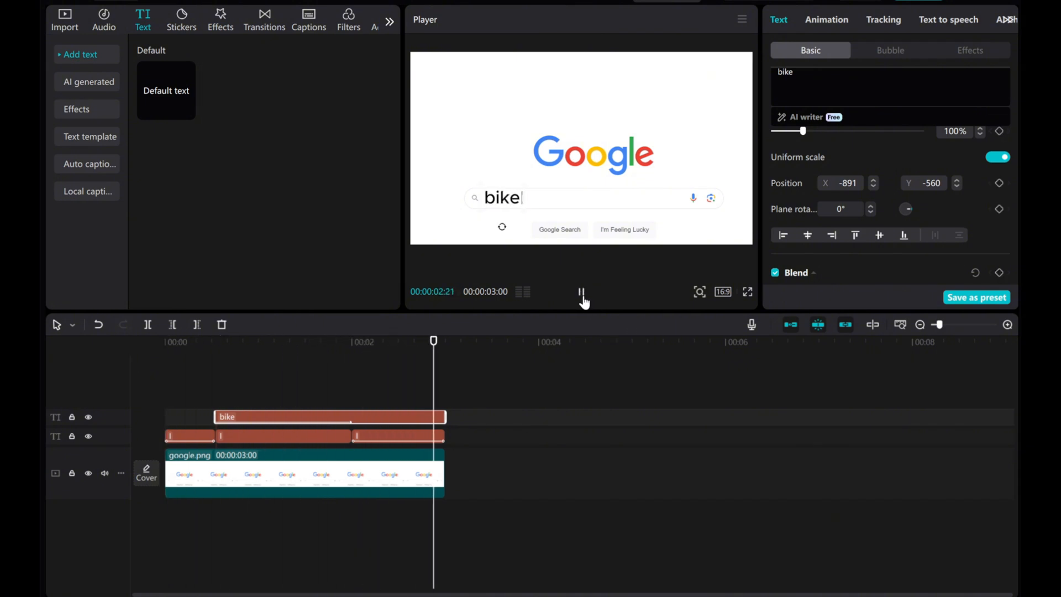
pyautogui.click(582, 292)
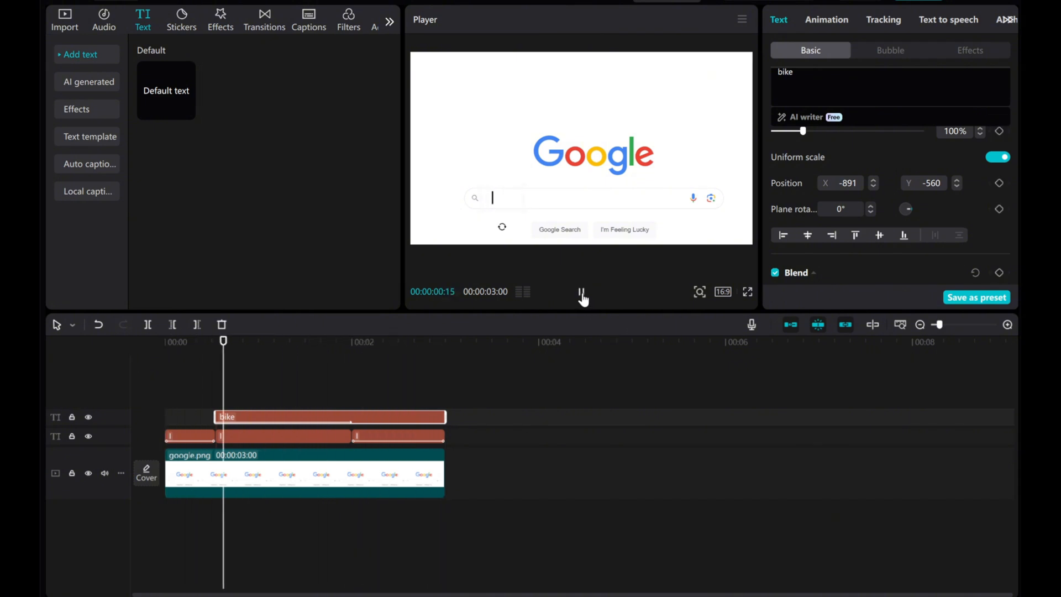